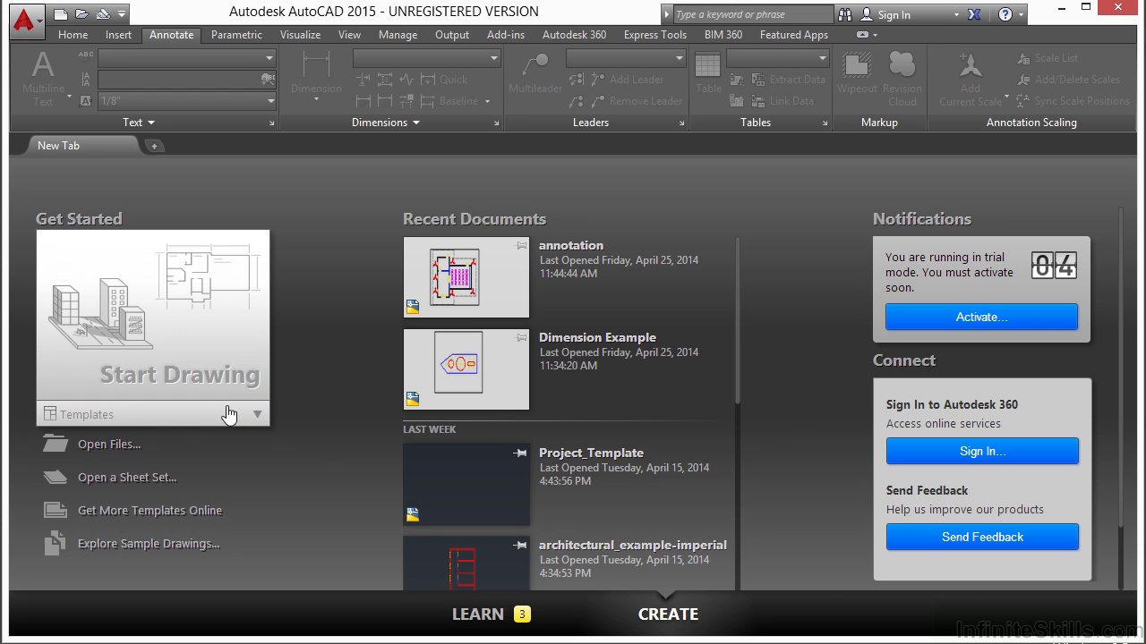
# Step: Create a new blank drawing, Drawing1, from the acad.dwt template
pyautogui.click(131, 416)
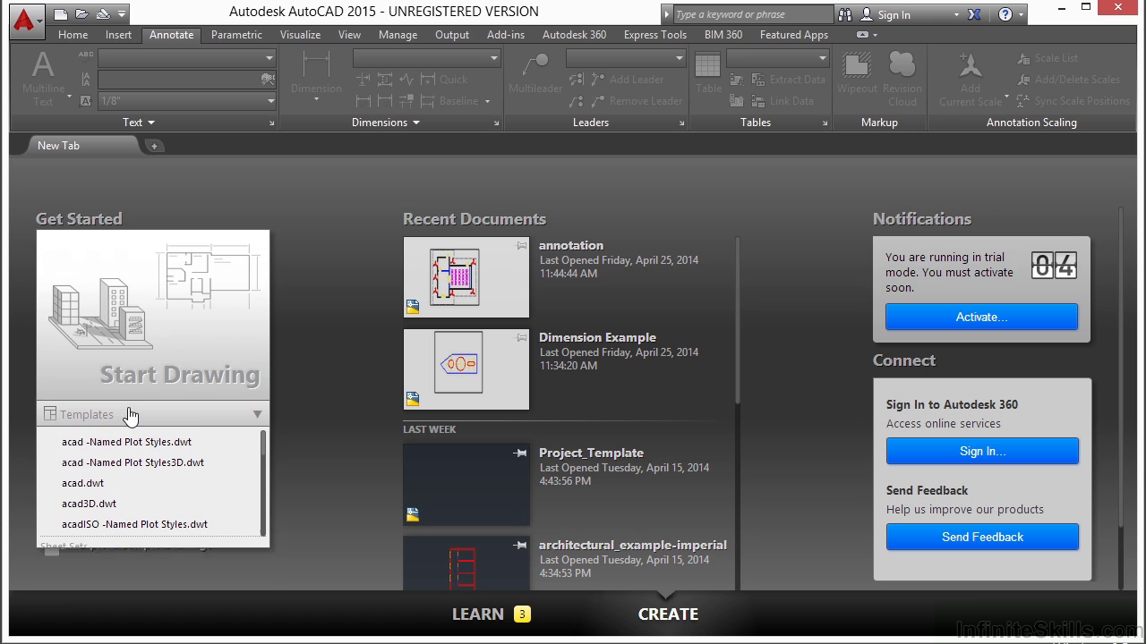
pyautogui.click(107, 487)
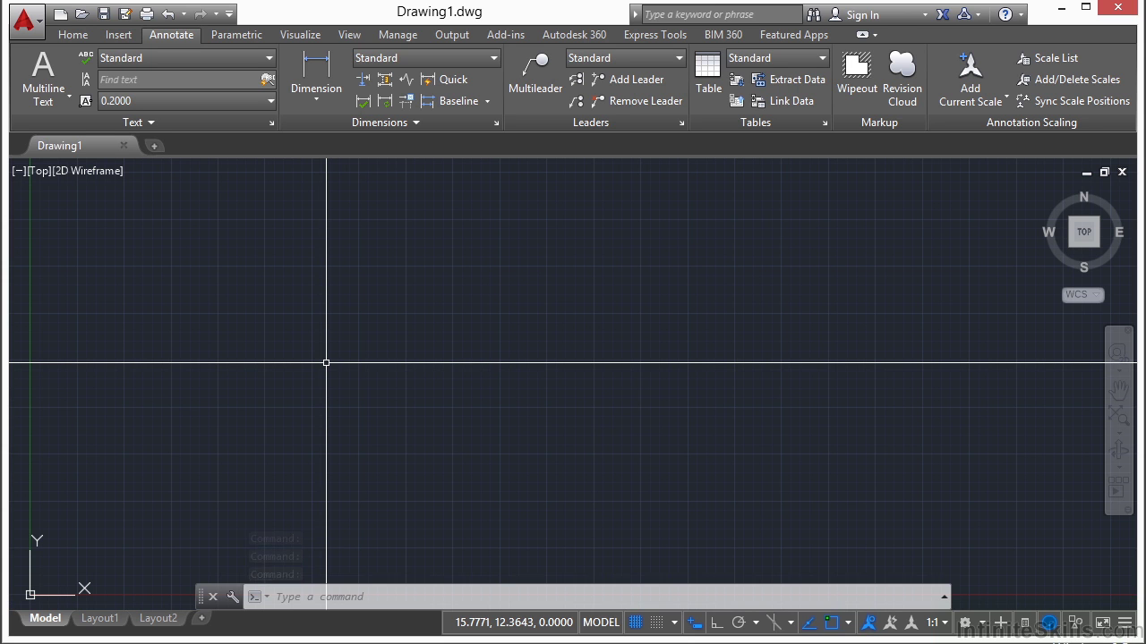
# Step: Start DTEXT at a picked point, accepting the default height and zero rotation
pyautogui.write('dte')
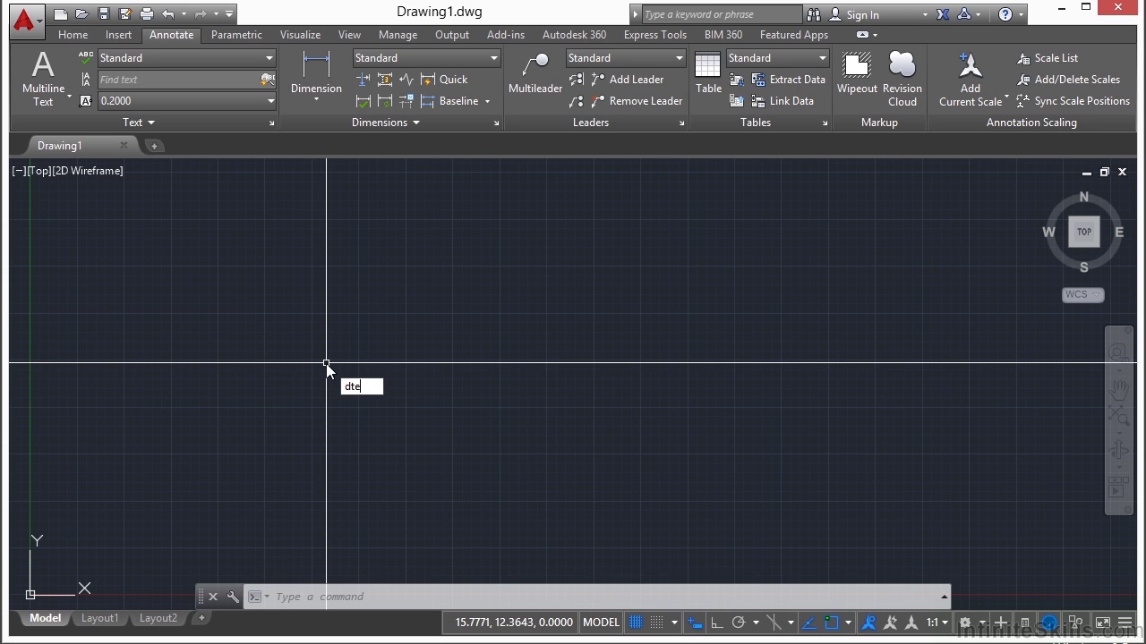
pyautogui.write('xt')
pyautogui.press('Return')
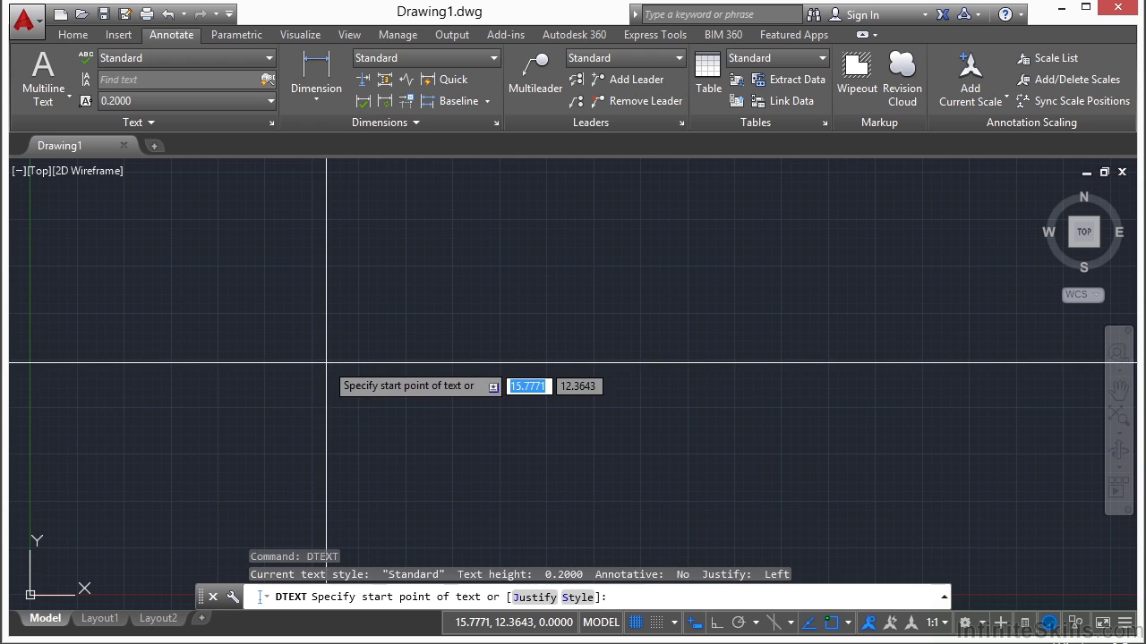
pyautogui.click(319, 297)
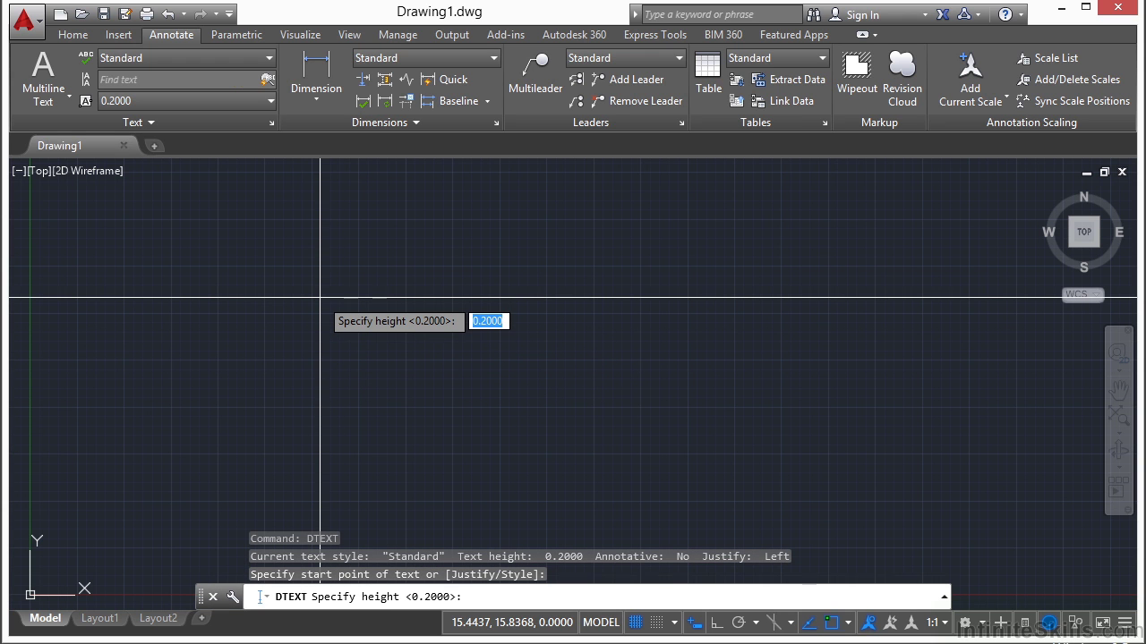
pyautogui.press('Return')
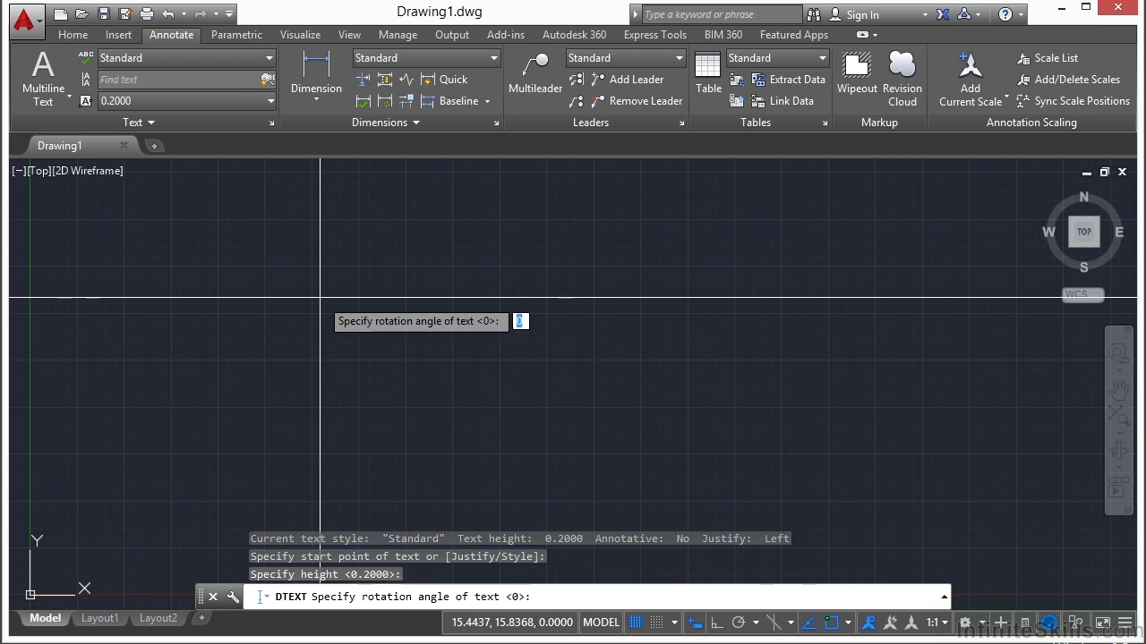
pyautogui.press('Return')
pyautogui.write('ju')
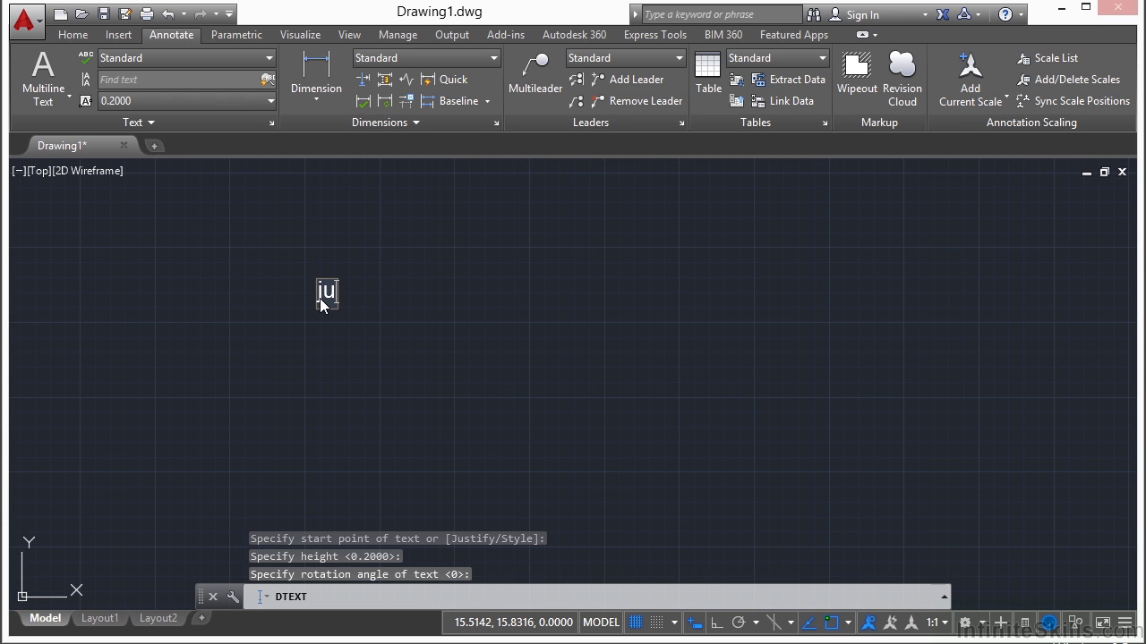
# Step: Enter 'just start typing in your text' and 'second line of text' as two lines
pyautogui.write('st start typ')
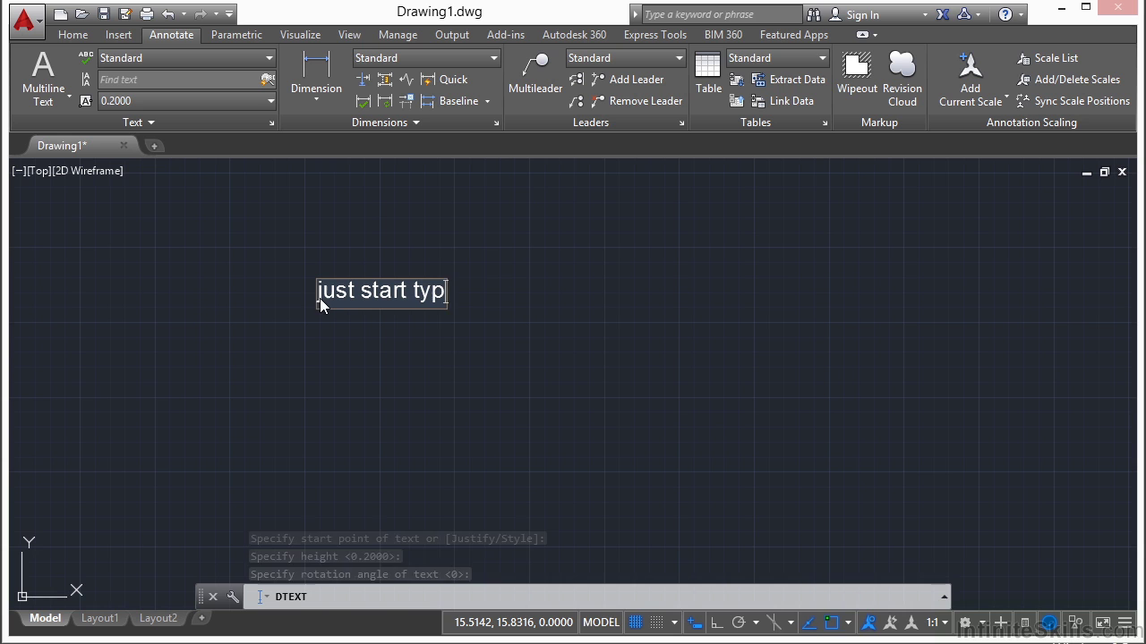
pyautogui.write('ing in your t')
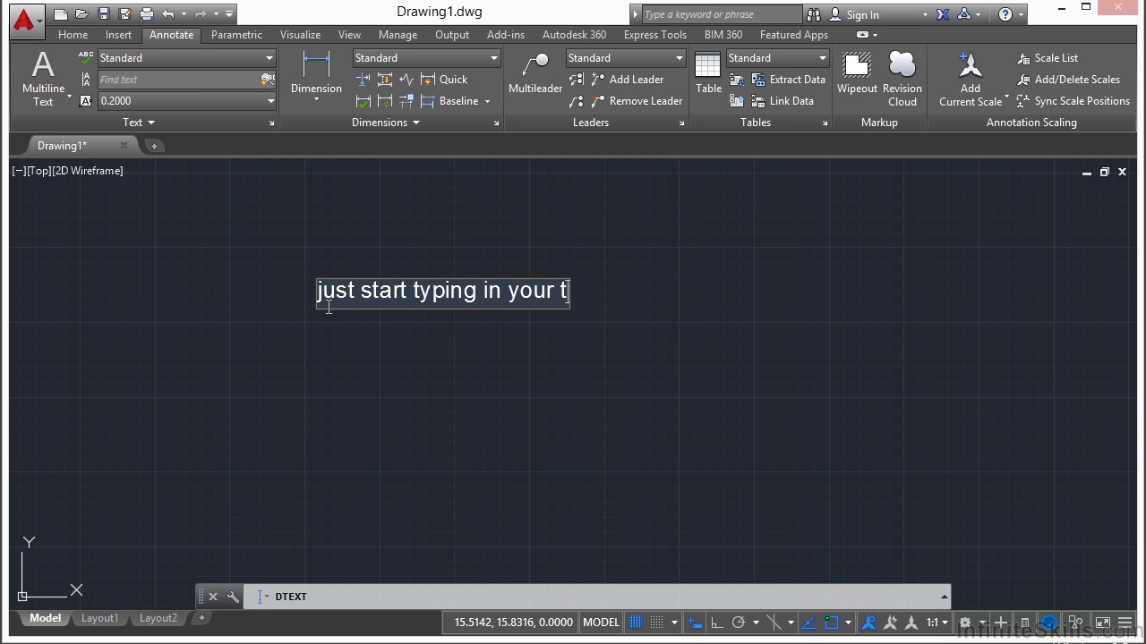
pyautogui.write('ext')
pyautogui.press('Return')
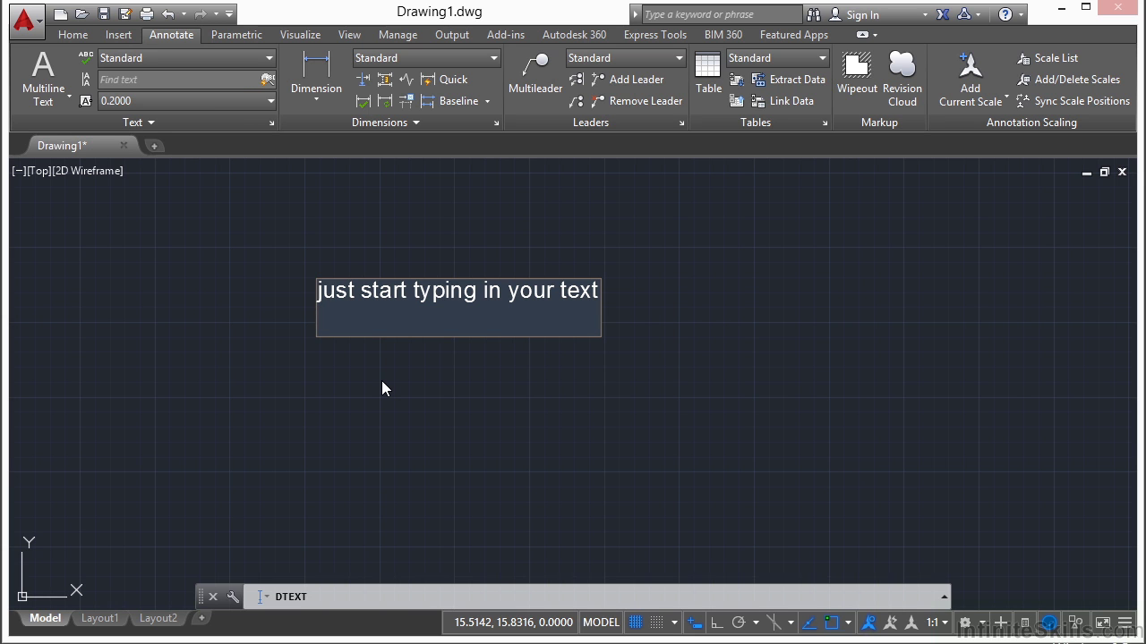
pyautogui.write('second')
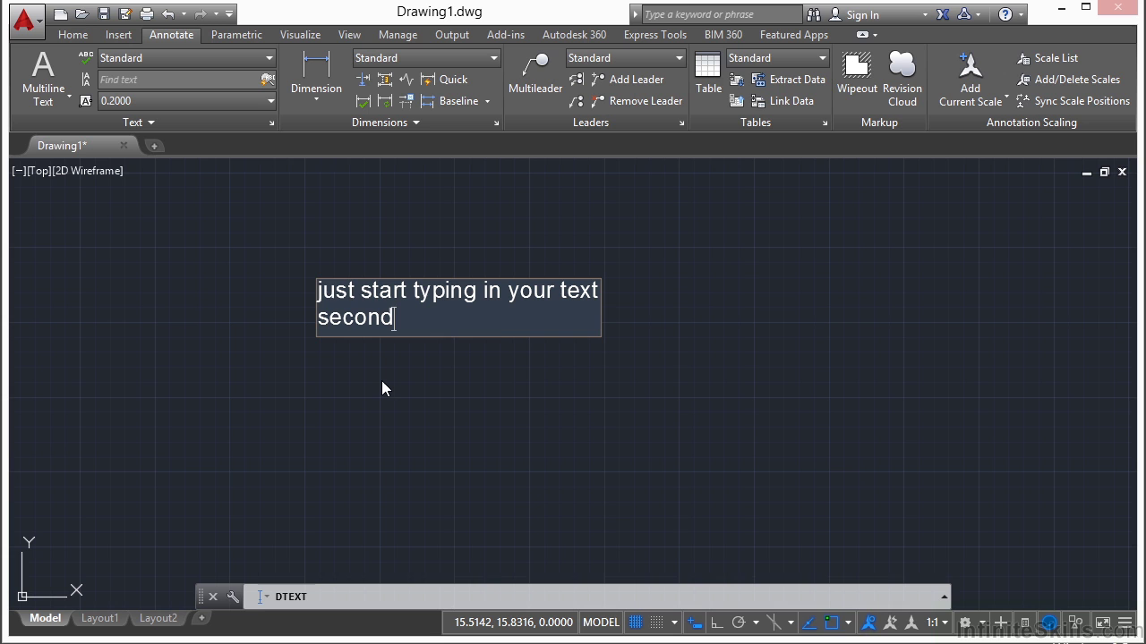
pyautogui.write(' line of text')
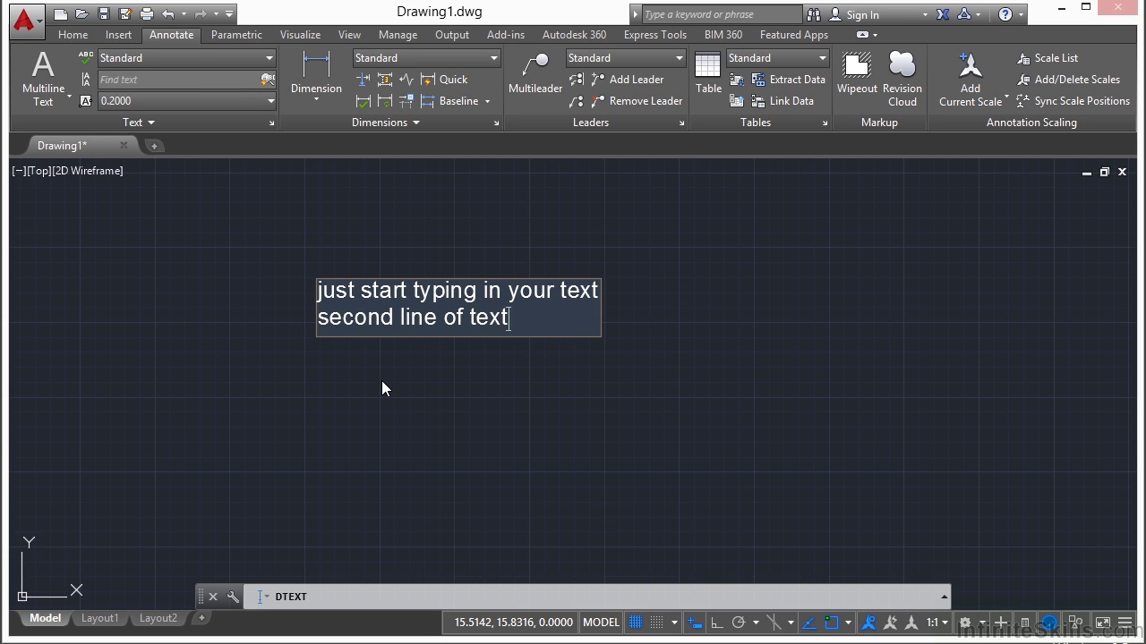
# Step: Place a separate text, 'new text goes here', at a new spot lower in the drawing
pyautogui.click(641, 397)
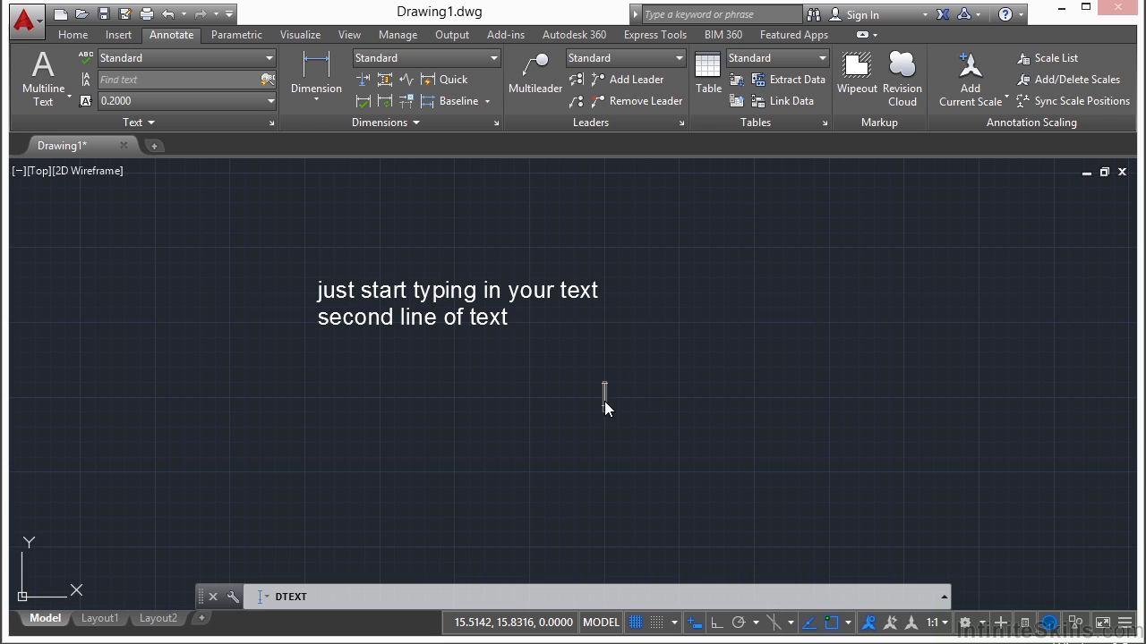
pyautogui.click(386, 442)
pyautogui.click(512, 489)
pyautogui.click(585, 413)
pyautogui.click(403, 438)
pyautogui.write('new text')
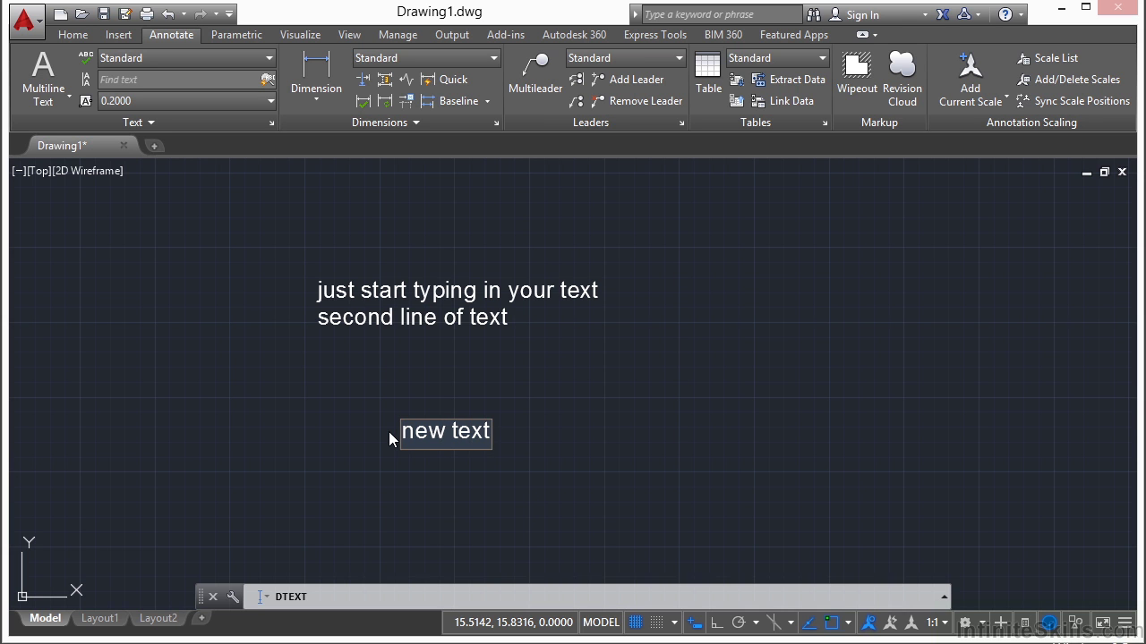
pyautogui.write(' goes here')
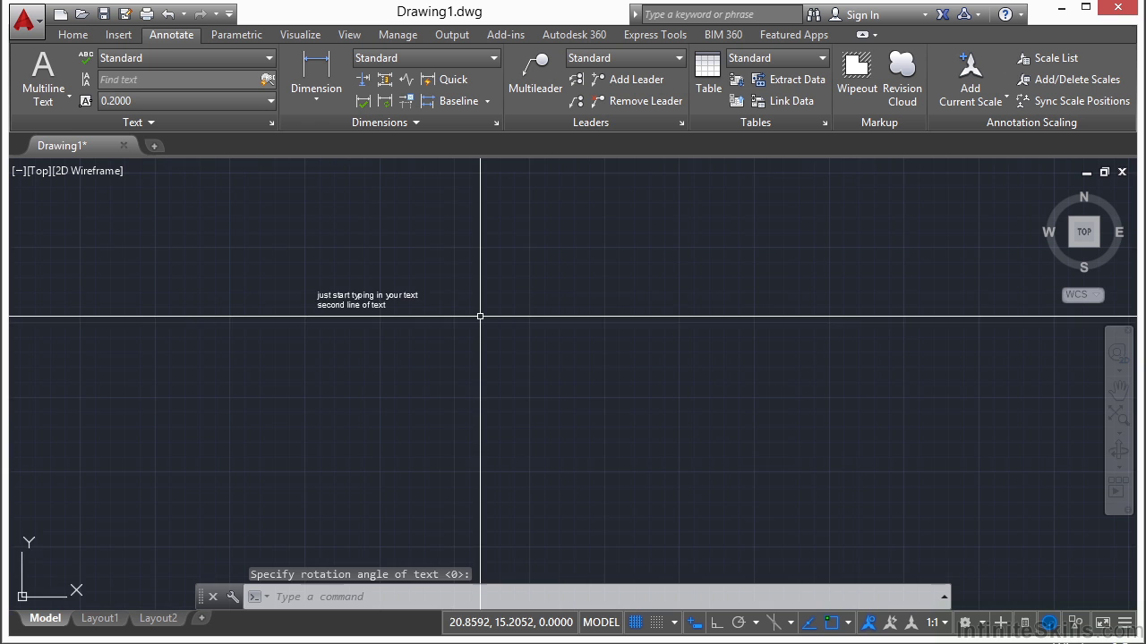
# Step: Drag the first line's insertion grip upward to lift it well above the second line
pyautogui.scroll(3, 378, 303)
pyautogui.scroll(1, 707, 316)
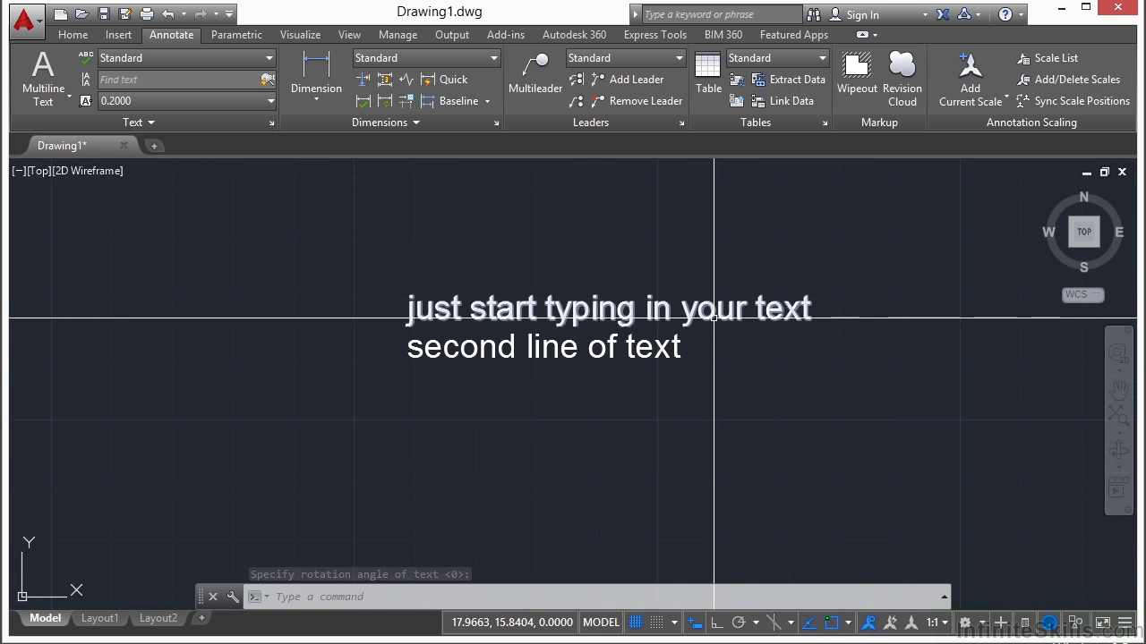
pyautogui.scroll(-2, 468, 313)
pyautogui.scroll(-2, 456, 313)
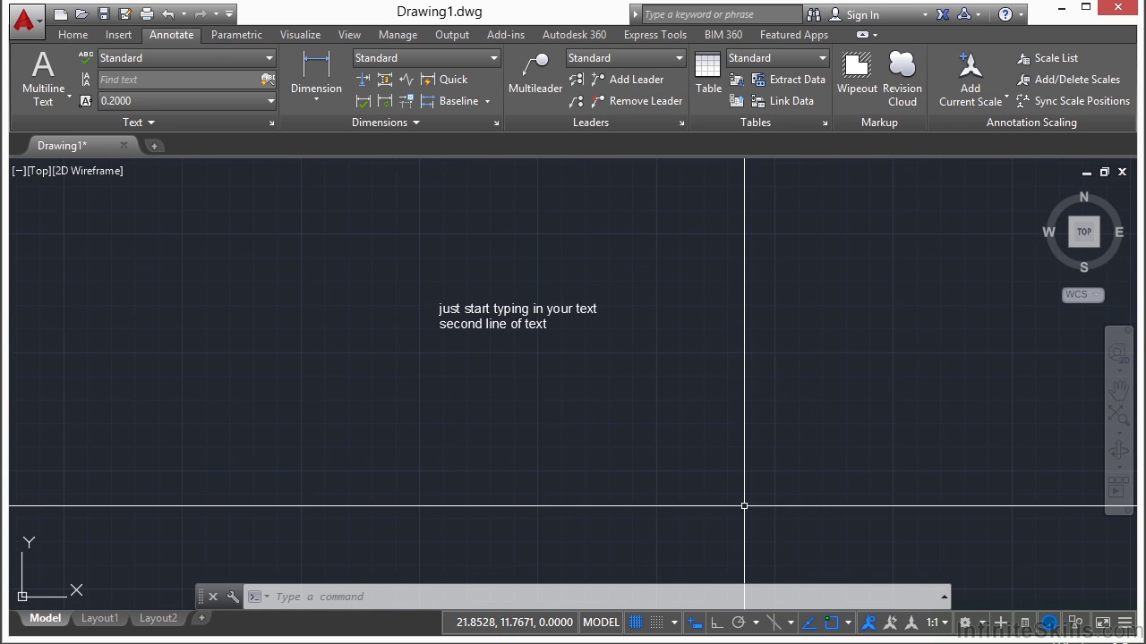
pyautogui.scroll(4, 471, 308)
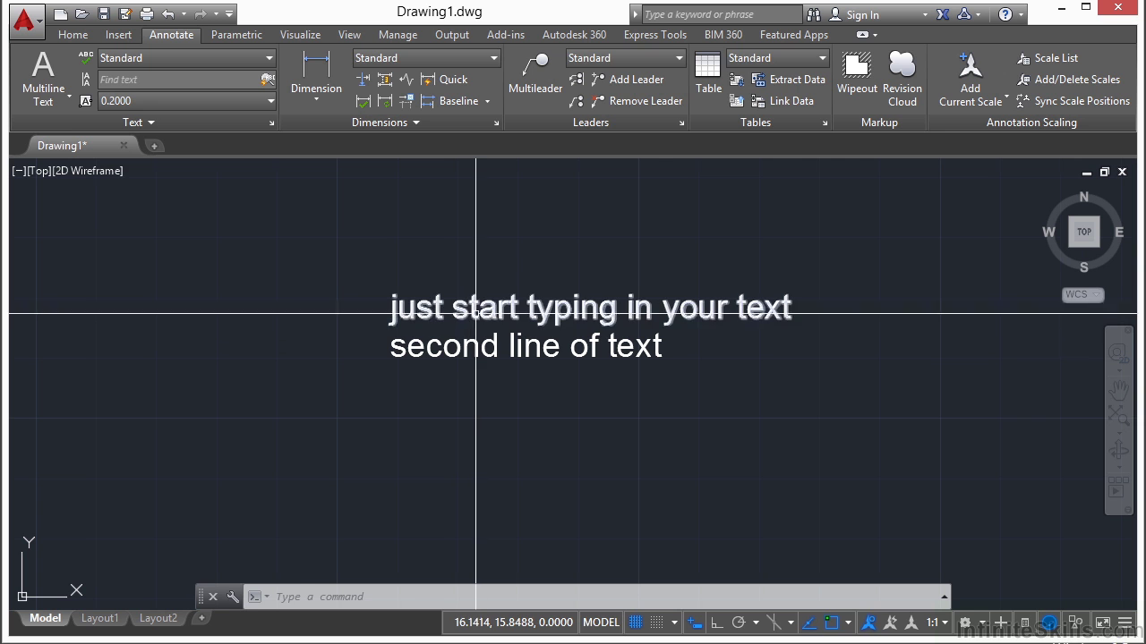
pyautogui.click(476, 313)
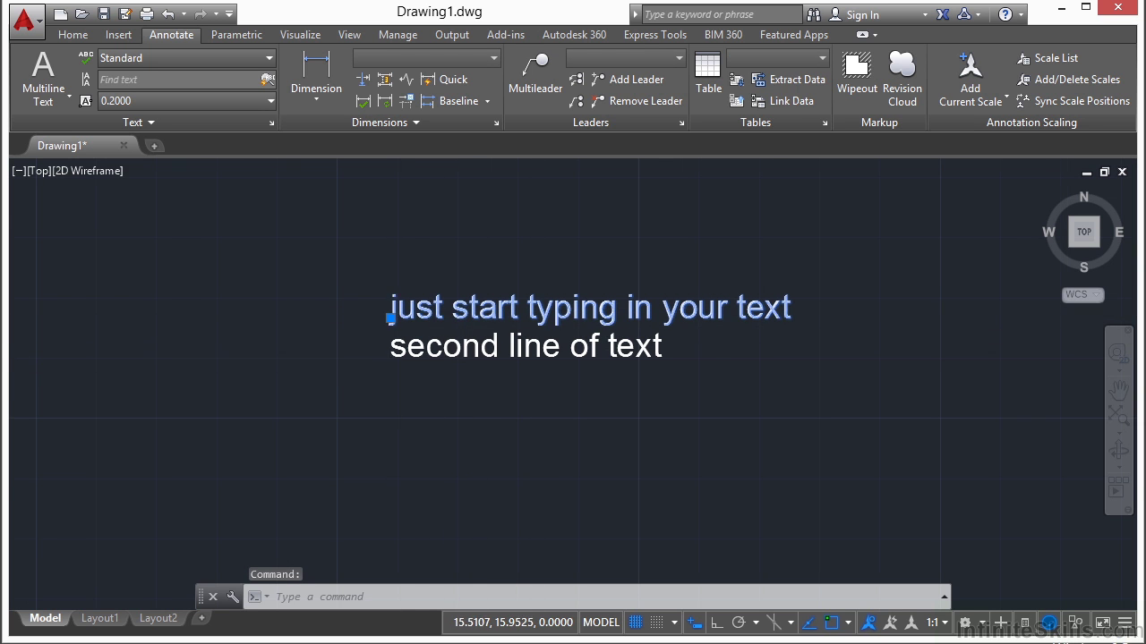
pyautogui.click(390, 318)
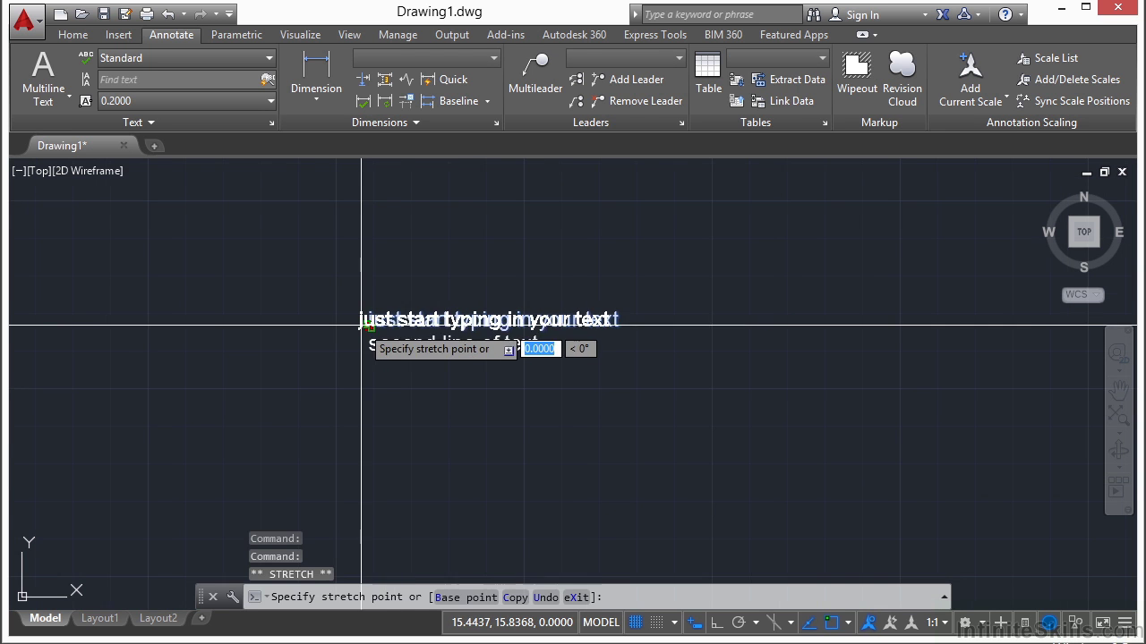
pyautogui.click(358, 255)
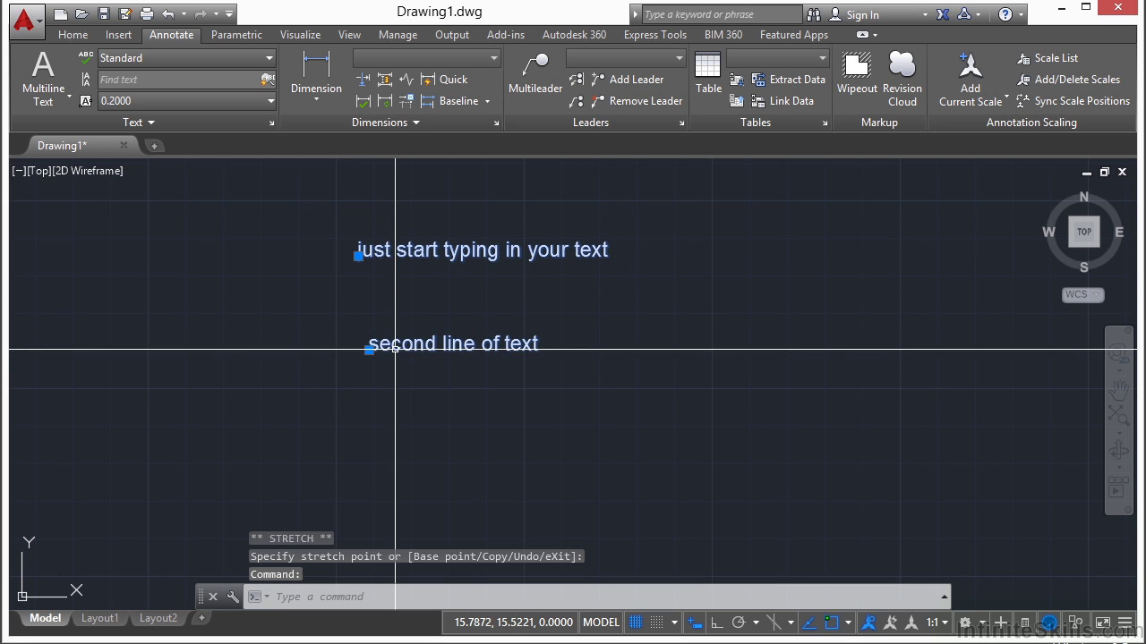
pyautogui.press('Escape')
pyautogui.press('Escape')
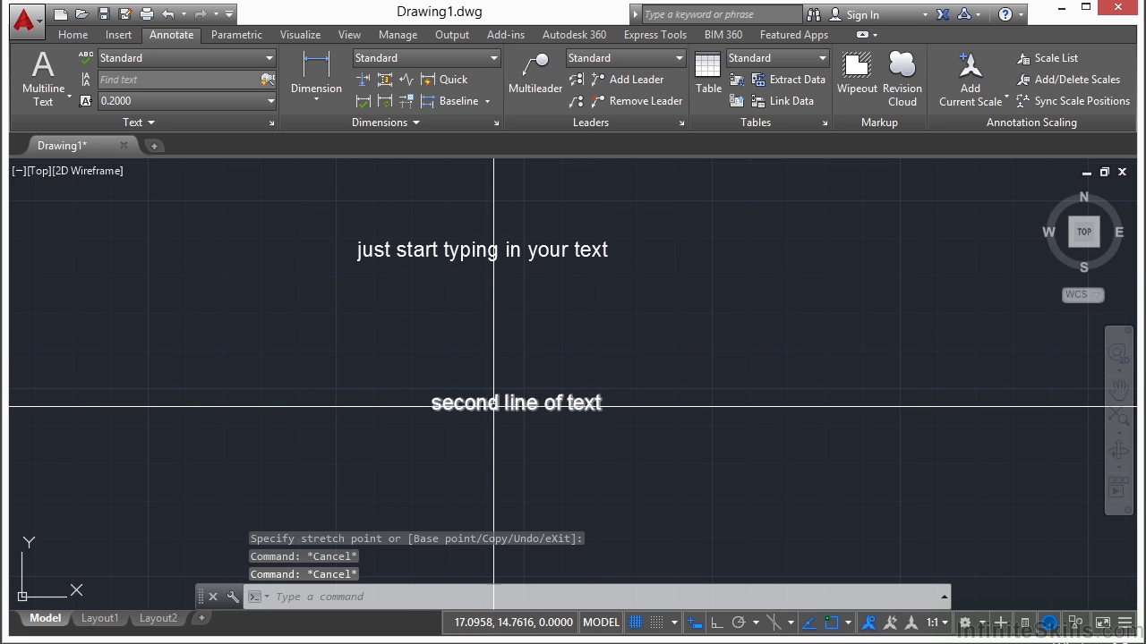
# Step: Edit the lower text in place, deleting 'second' so it reads 'line of text'
pyautogui.doubleClick(494, 405)
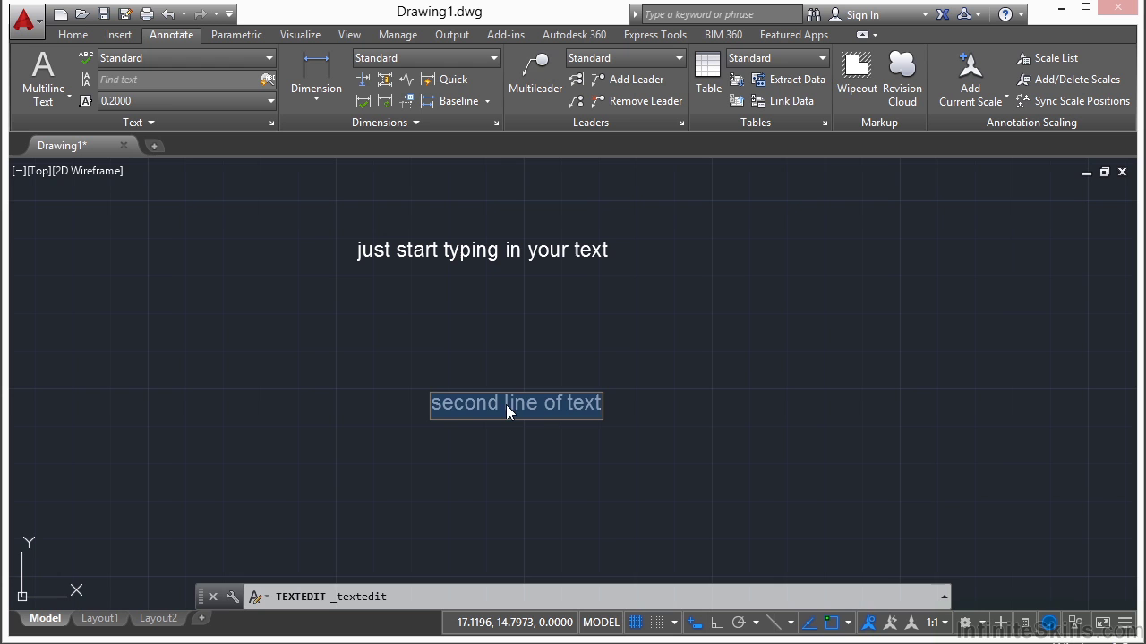
pyautogui.click(502, 405)
pyautogui.press('BackSpace')
pyautogui.press('BackSpace')
pyautogui.press('BackSpace')
pyautogui.press('BackSpace')
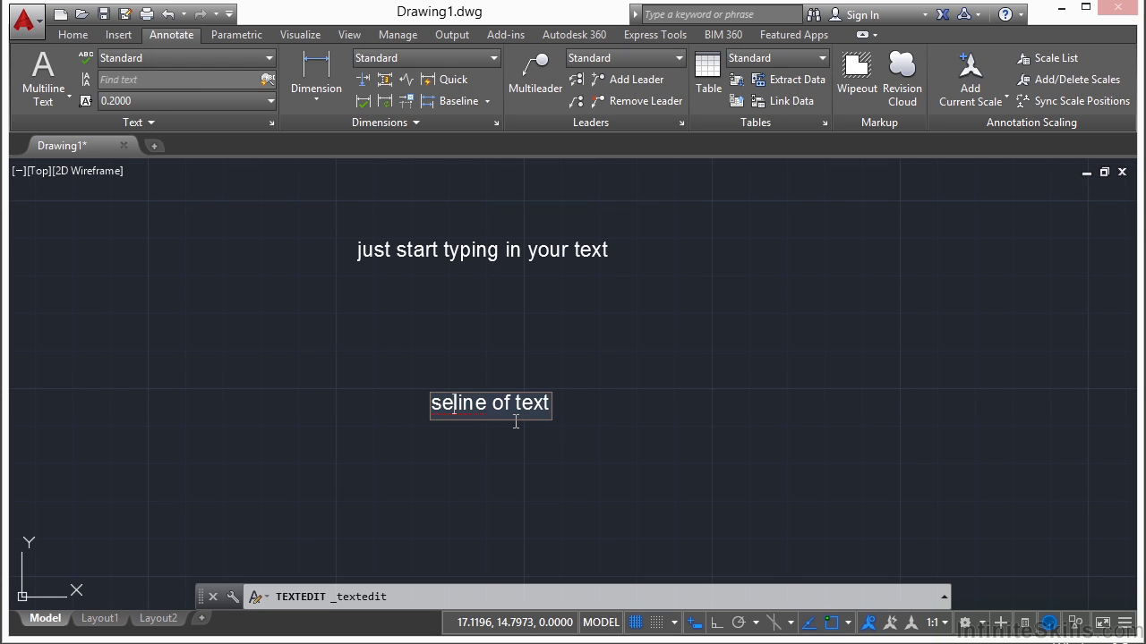
pyautogui.press('BackSpace')
pyautogui.press('BackSpace')
pyautogui.hotkey('ctrl', 'Right')
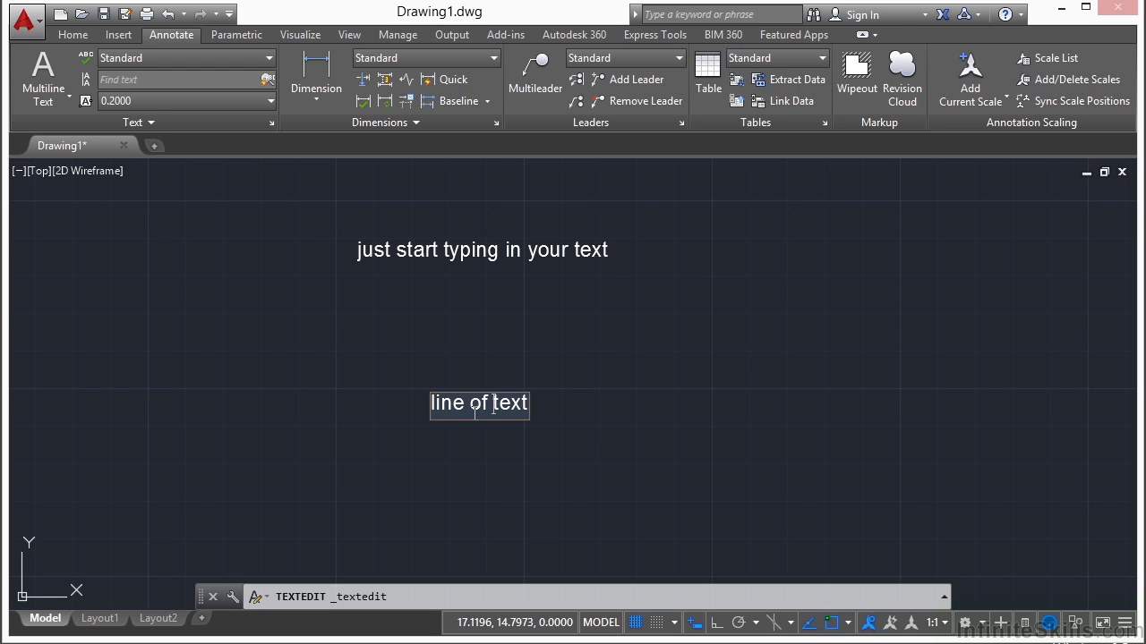
pyautogui.hotkey('ctrl', 'Right')
pyautogui.click(591, 381)
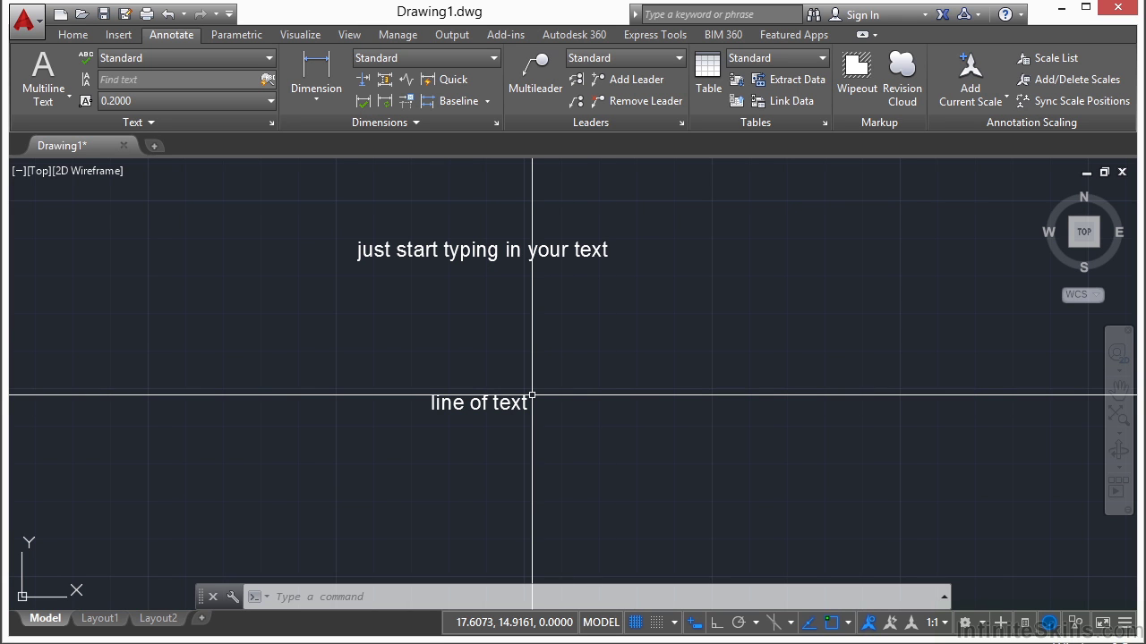
# Step: Change the lower text's Contents to 'you can change the text' in Properties
pyautogui.hotkey('ctrl', '1')
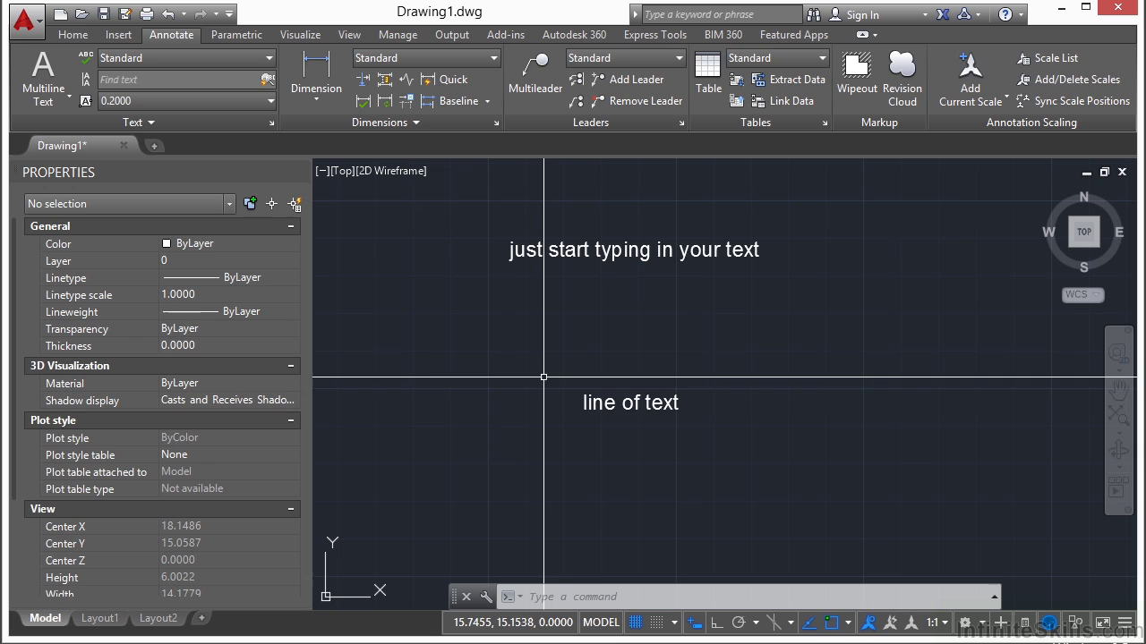
pyautogui.doubleClick(601, 403)
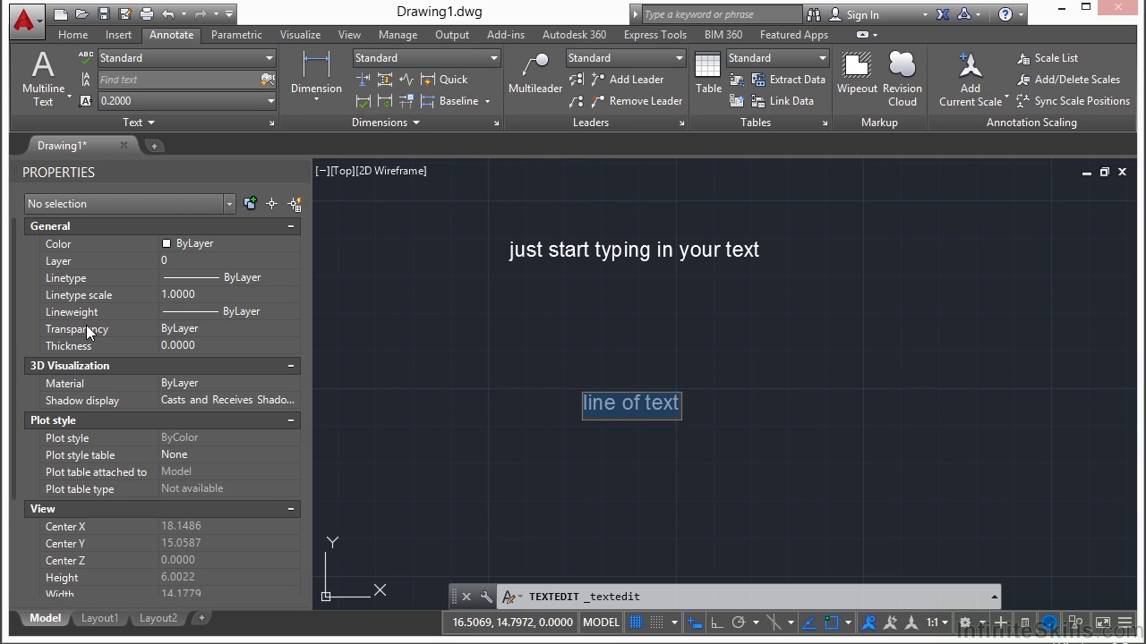
pyautogui.press('Escape')
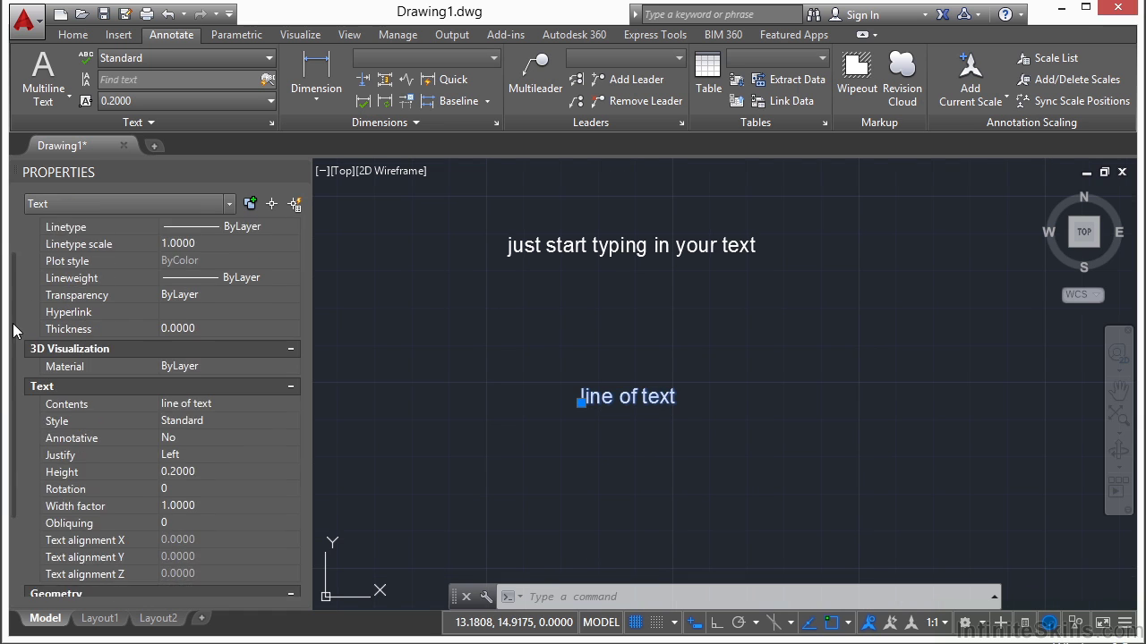
pyautogui.scroll(-4, 13, 385)
pyautogui.moveTo(14, 385); pyautogui.dragTo(12, 432)
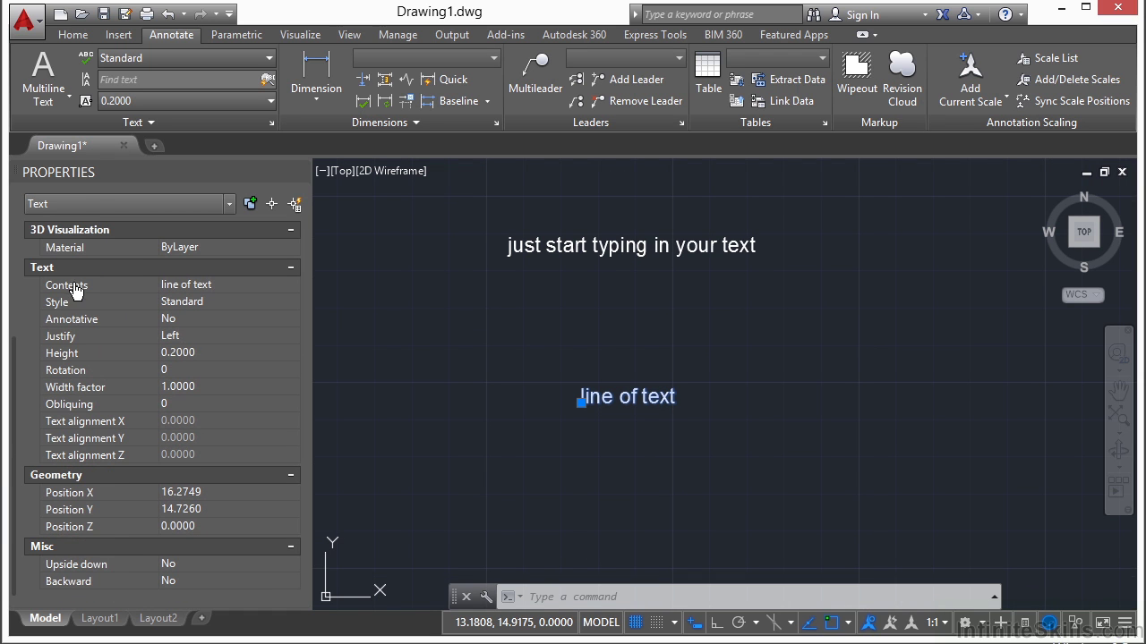
pyautogui.click(197, 287)
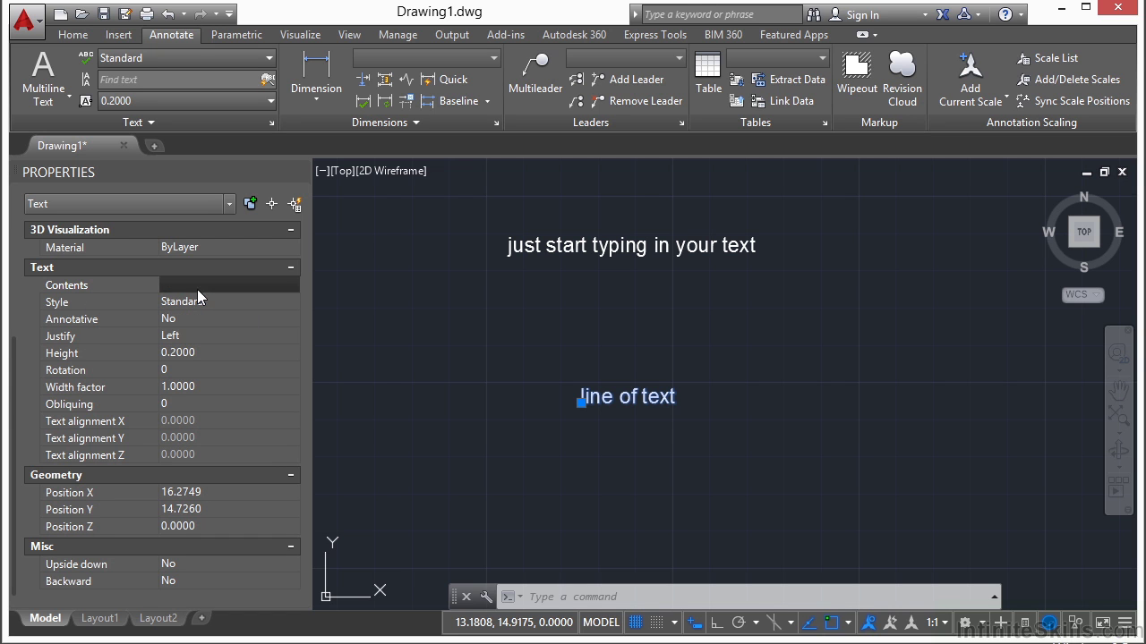
pyautogui.write('you can ch')
pyautogui.write('ange the text')
pyautogui.press('Return')
# Step: Keep the Standard style and try Middle justification for the lower text
pyautogui.click(203, 301)
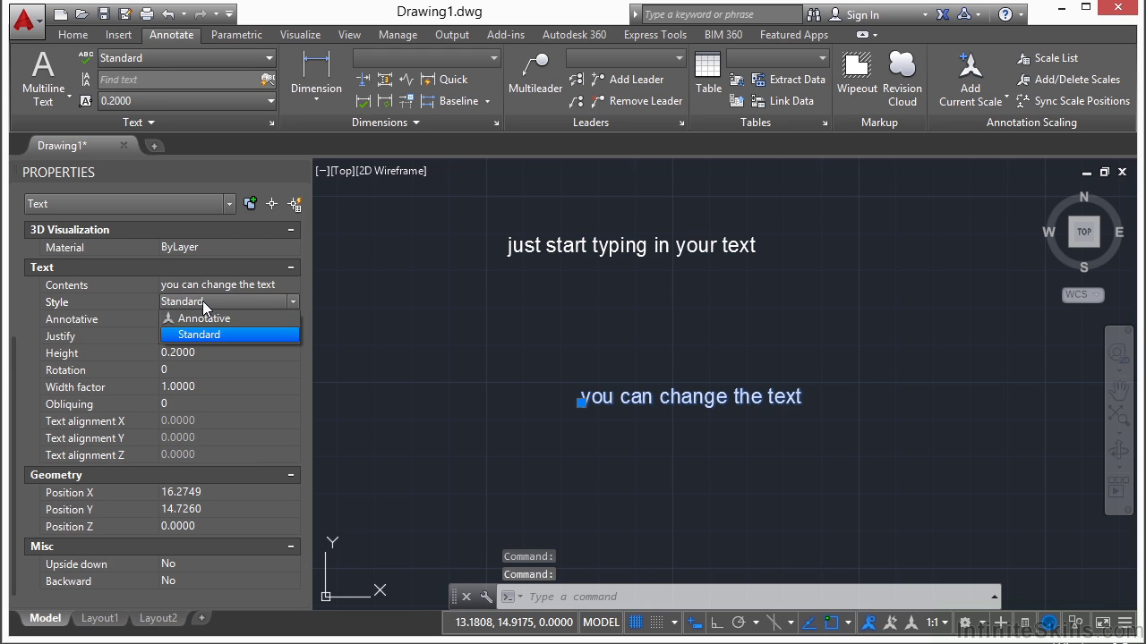
pyautogui.click(205, 330)
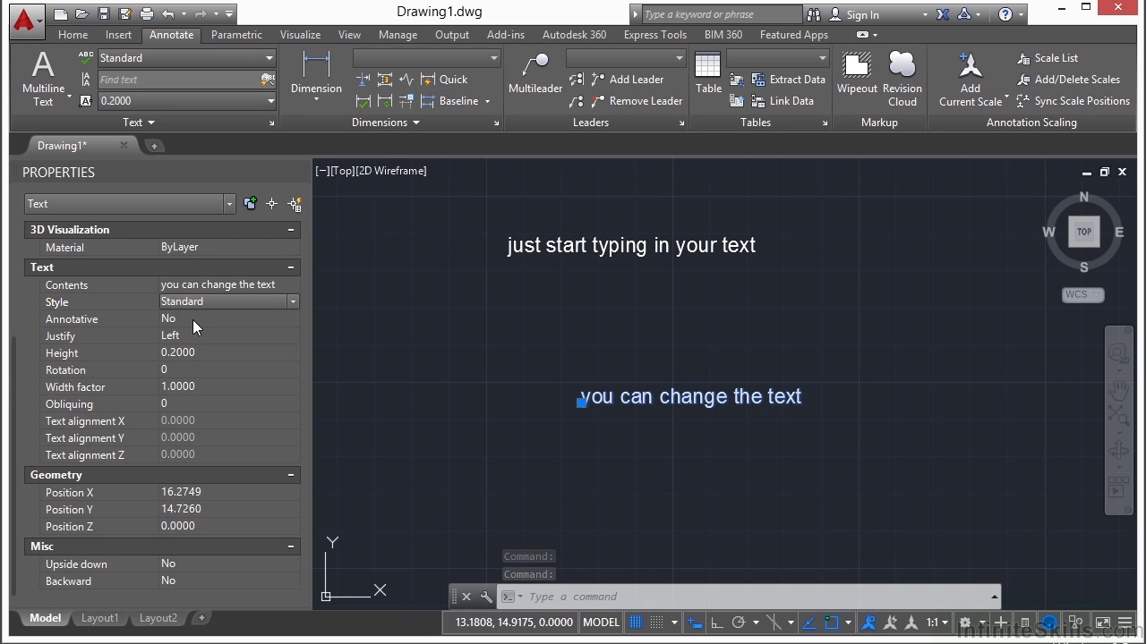
pyautogui.click(191, 333)
pyautogui.scroll(-1, 226, 337)
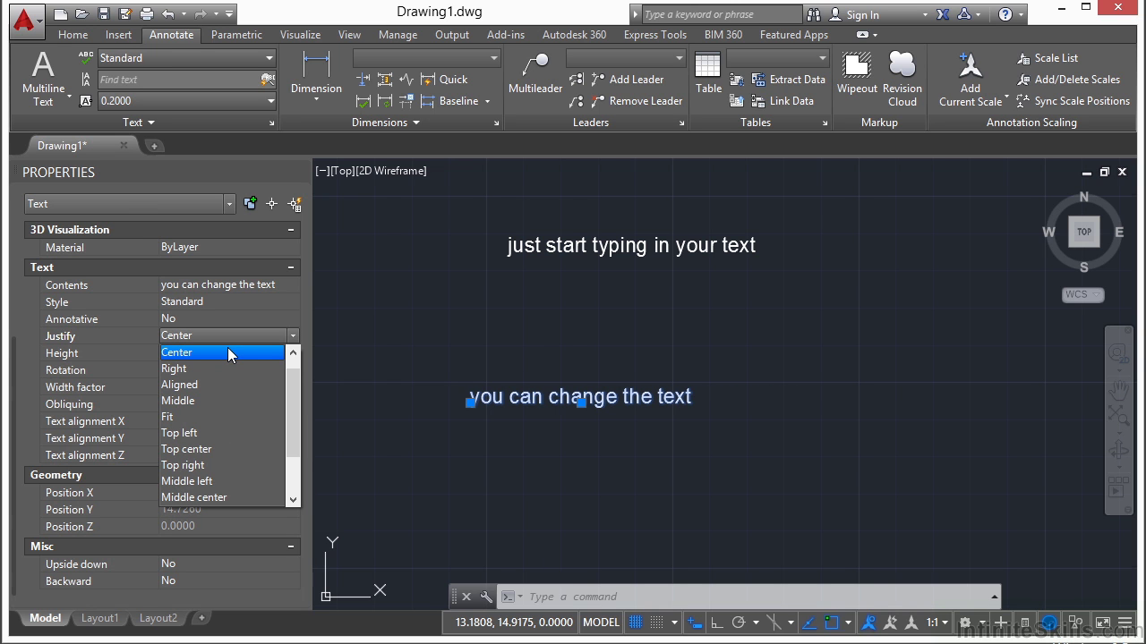
pyautogui.click(195, 403)
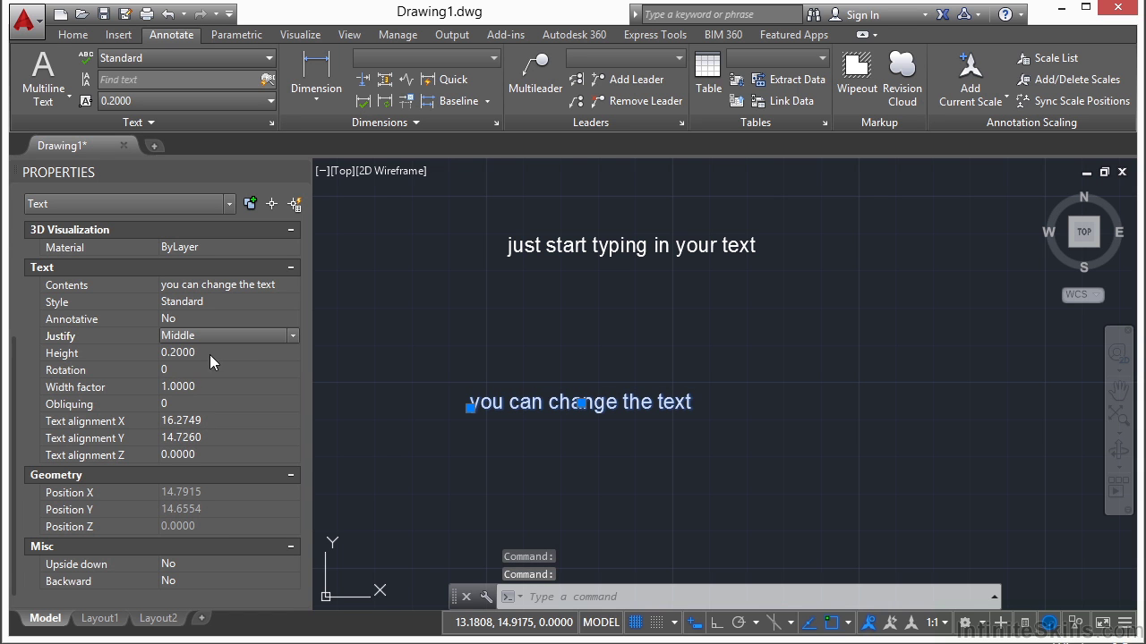
pyautogui.click(209, 340)
# Step: Set the lower text to Fit justification and squeeze it into a shorter span
pyautogui.click(182, 368)
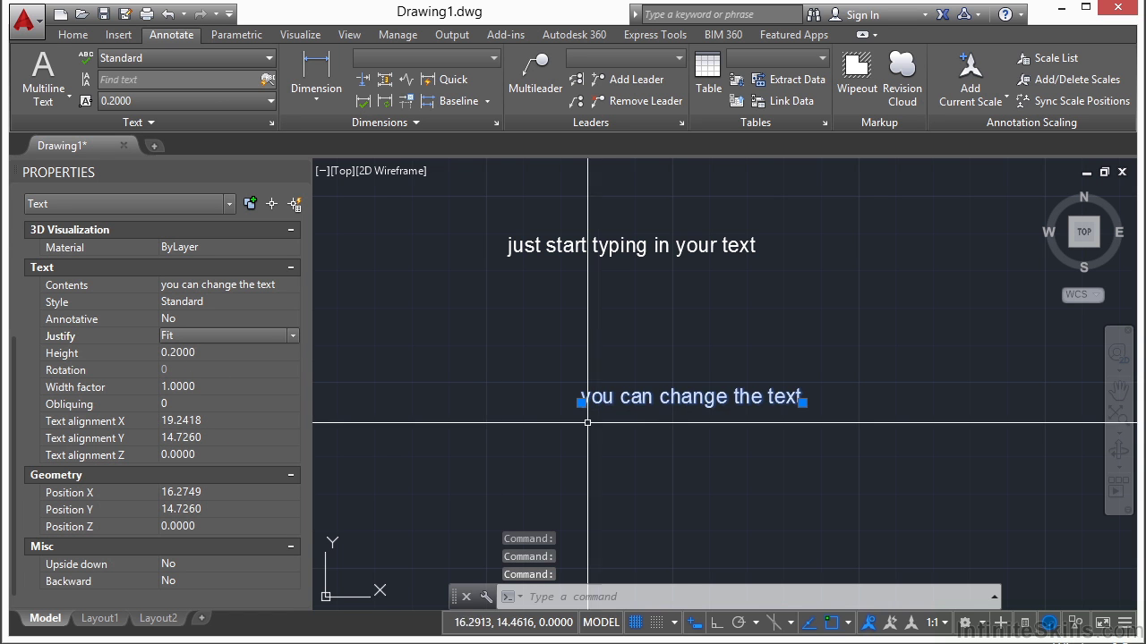
pyautogui.click(802, 402)
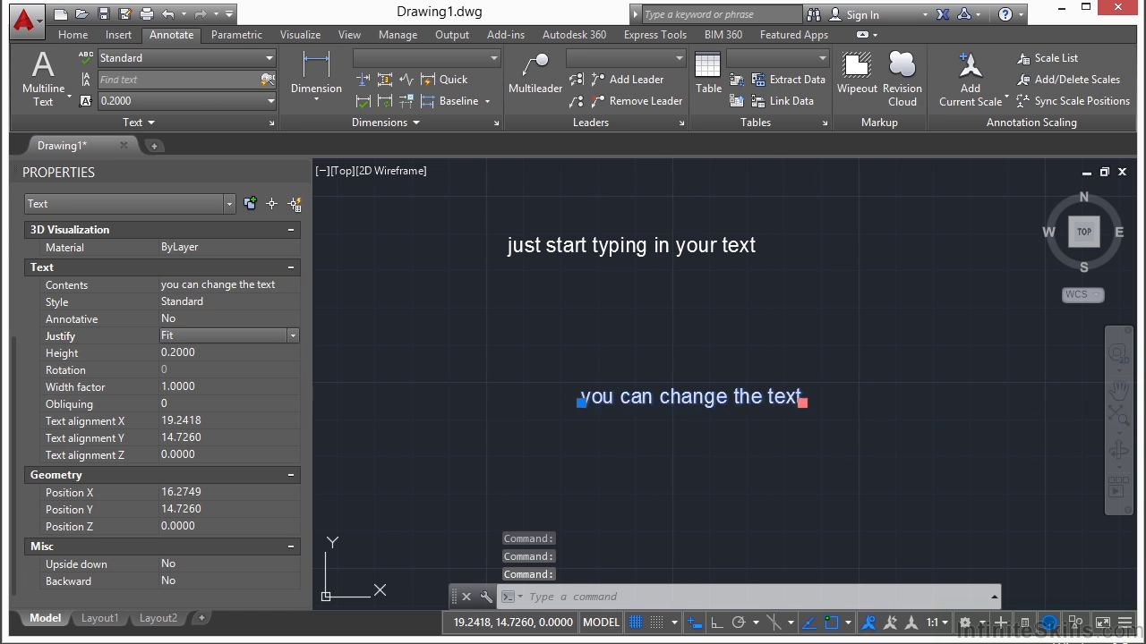
pyautogui.doubleClick(698, 401)
pyautogui.press('Escape')
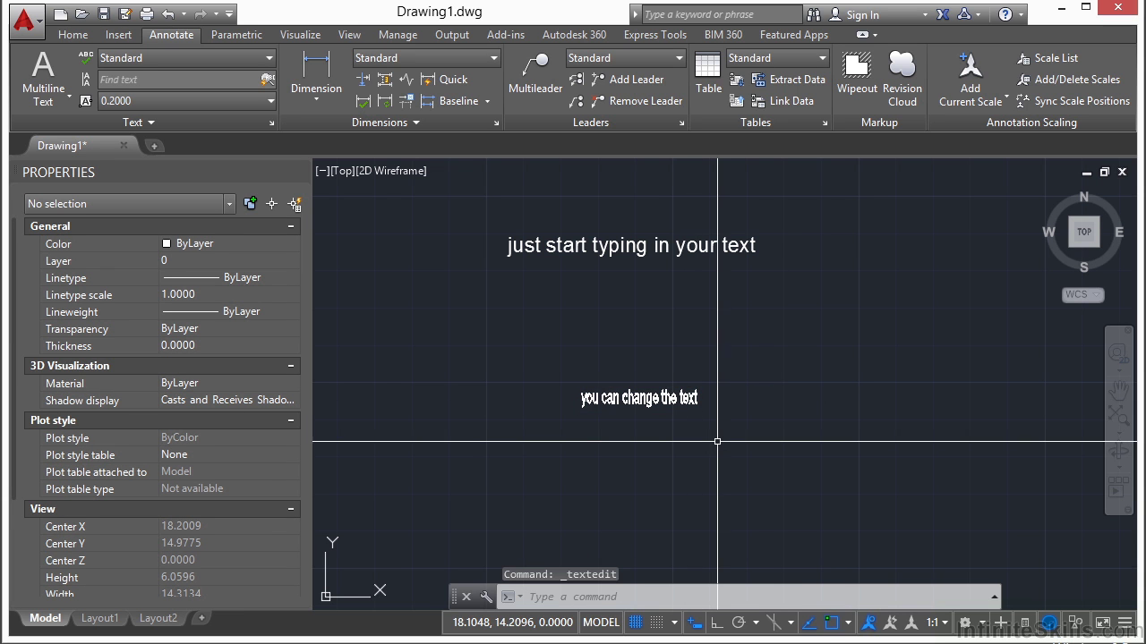
# Step: Tilt the Fit text upward by its end grip, then return it level and short
pyautogui.scroll(2, 696, 425)
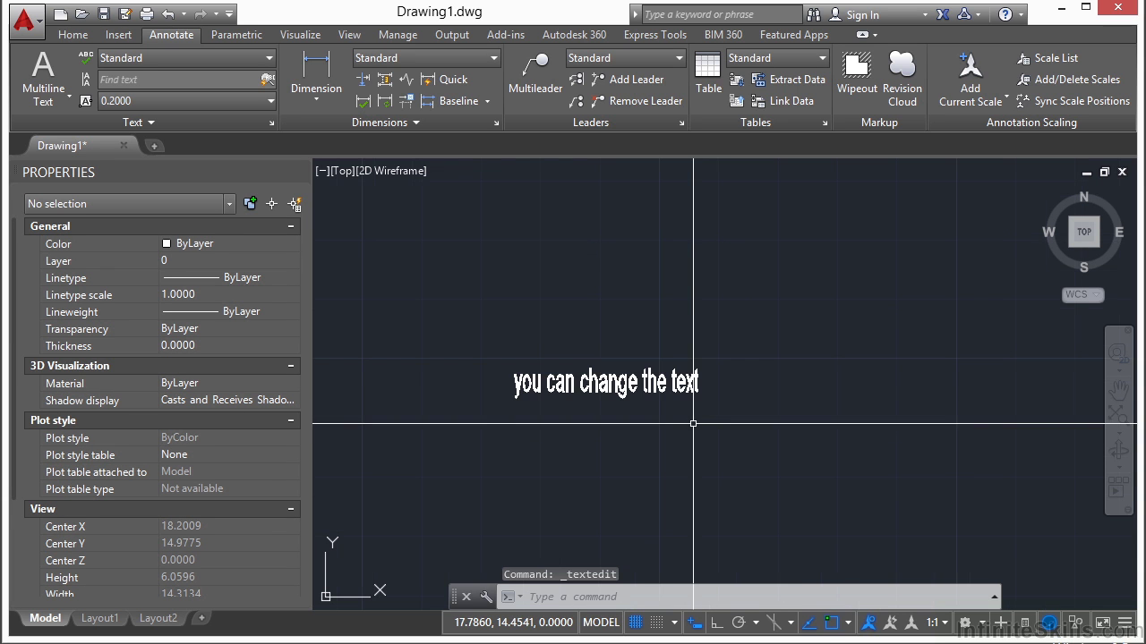
pyautogui.click(676, 387)
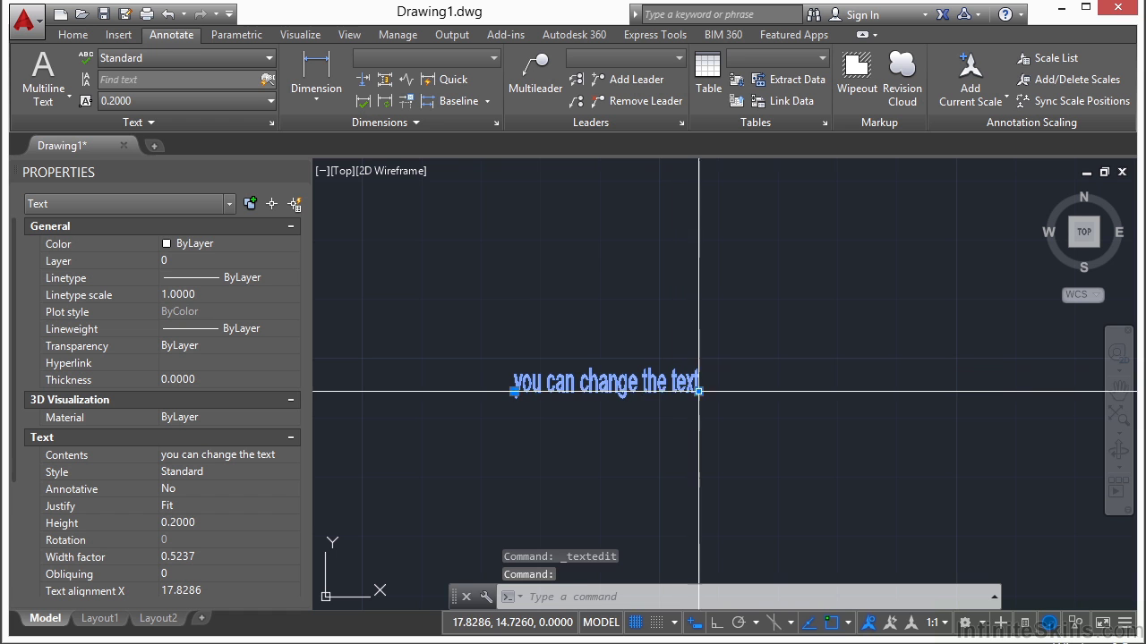
pyautogui.click(700, 391)
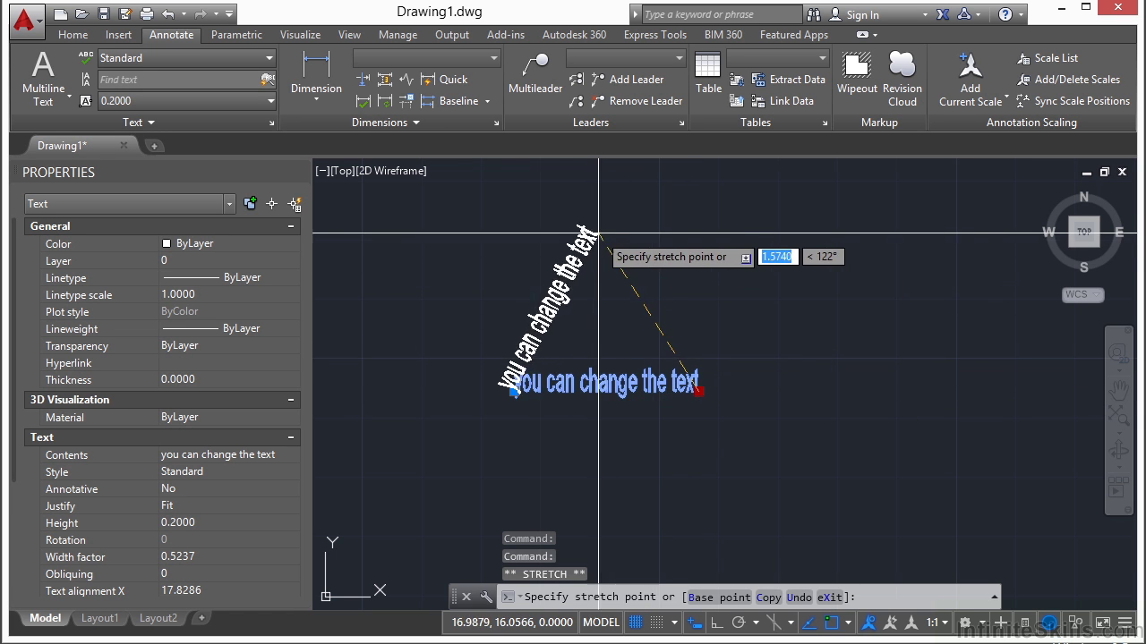
pyautogui.click(598, 233)
pyautogui.click(598, 232)
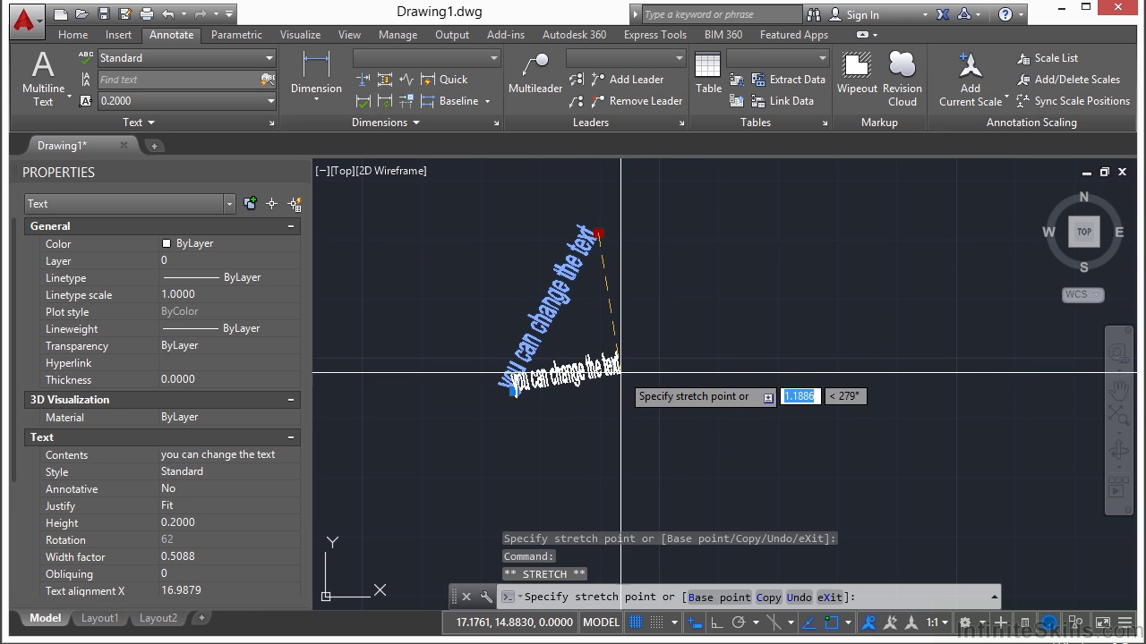
pyautogui.click(519, 394)
pyautogui.press('Escape')
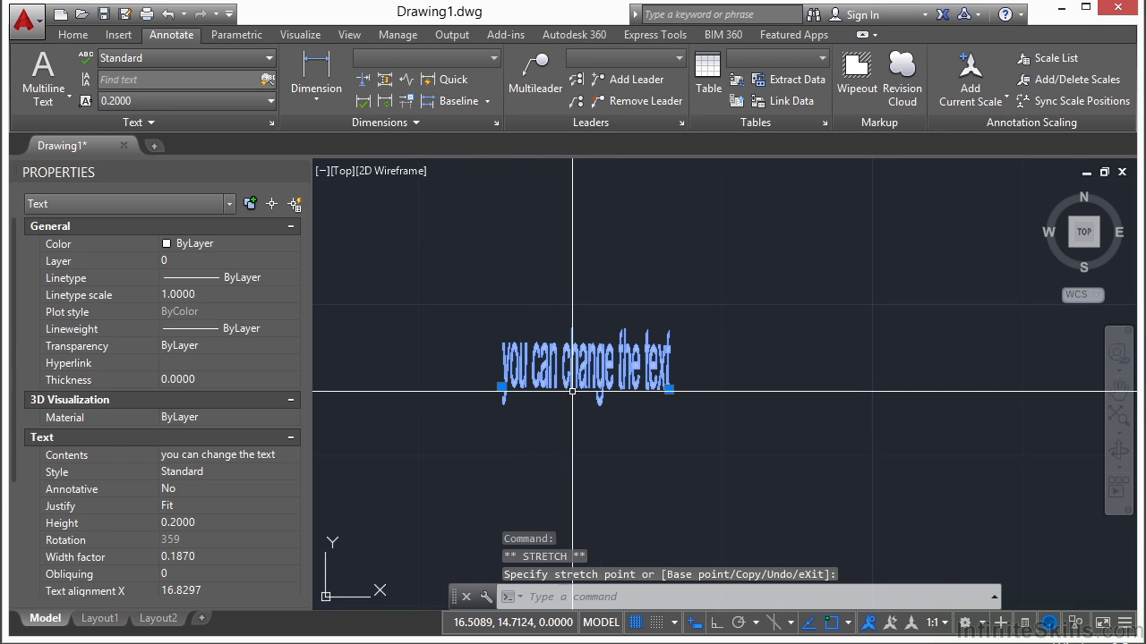
pyautogui.press('Escape')
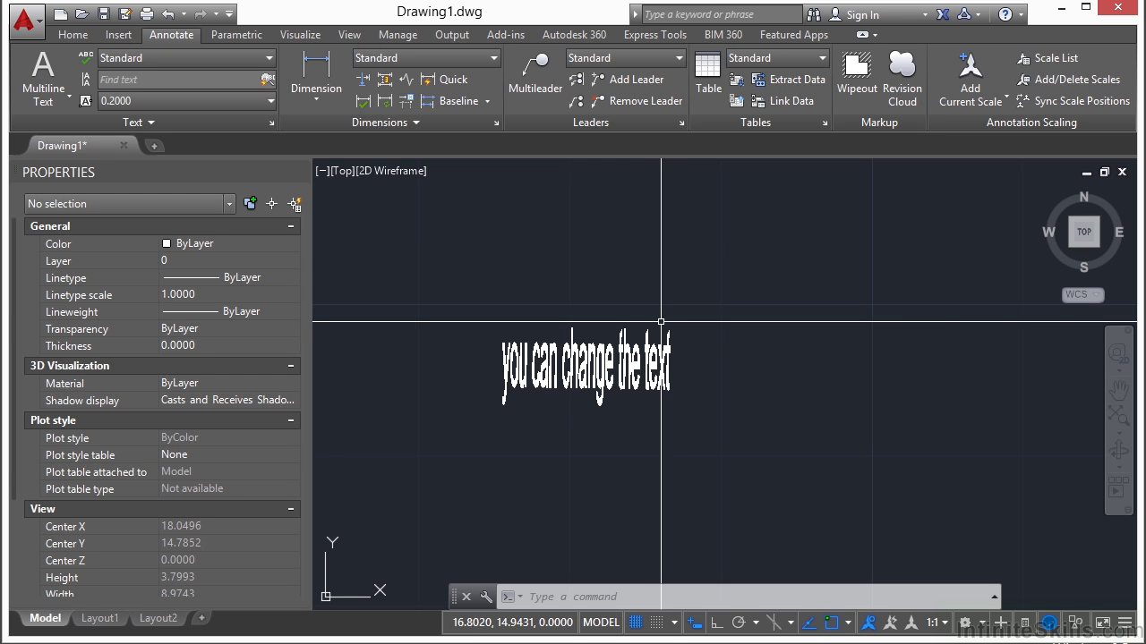
pyautogui.scroll(-2, 623, 343)
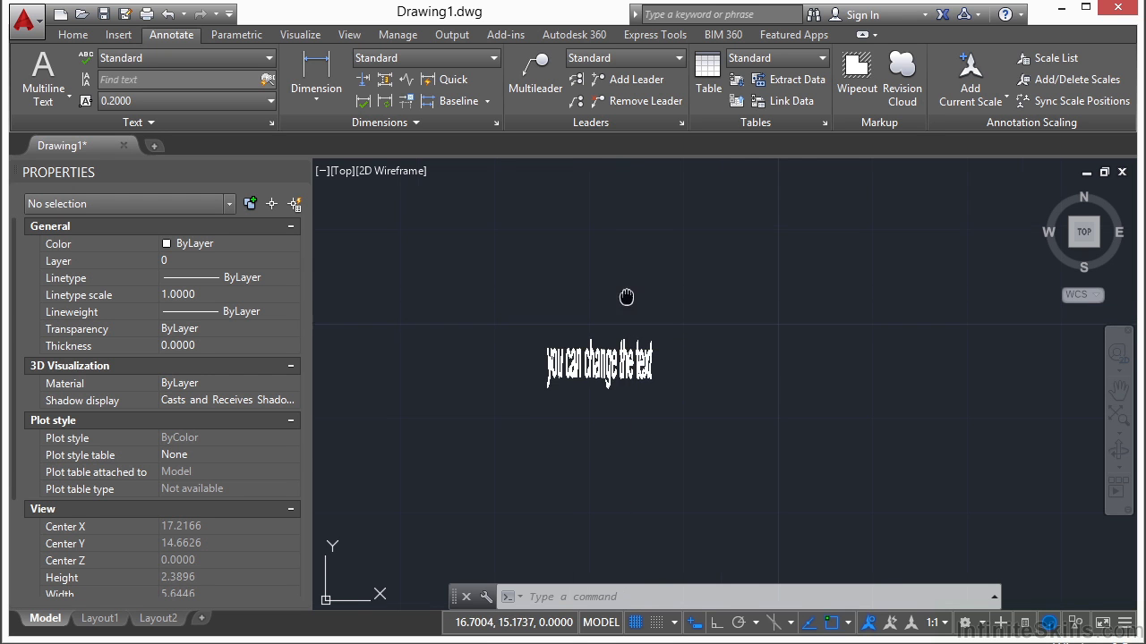
# Step: Give the upper text Center justification and move it up and right by its centre grip
pyautogui.press('Escape')
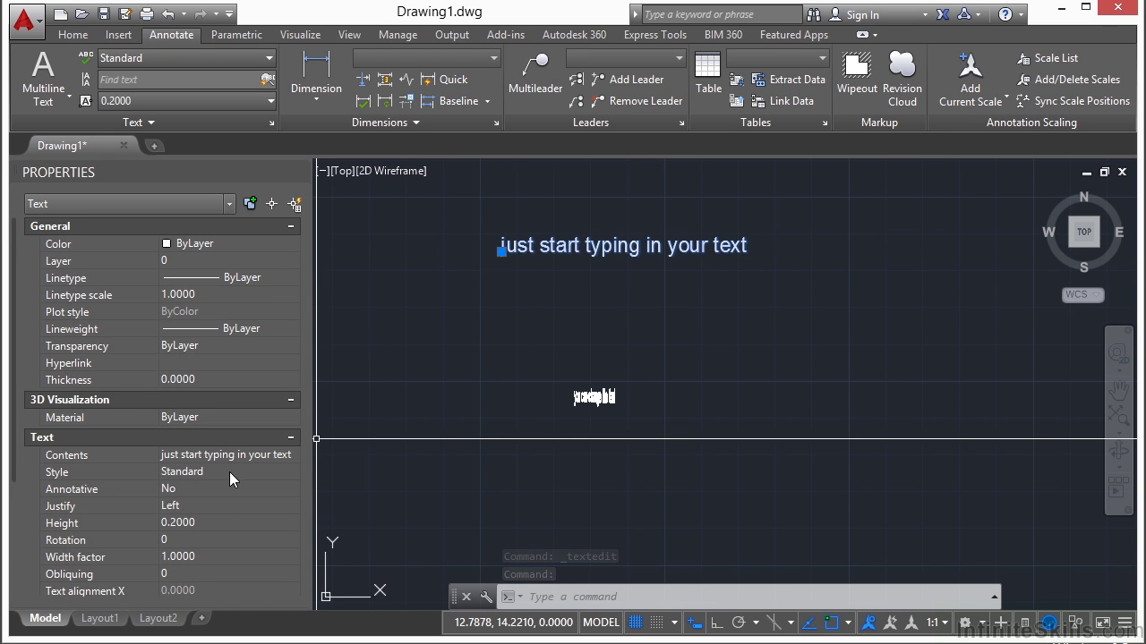
pyautogui.click(206, 505)
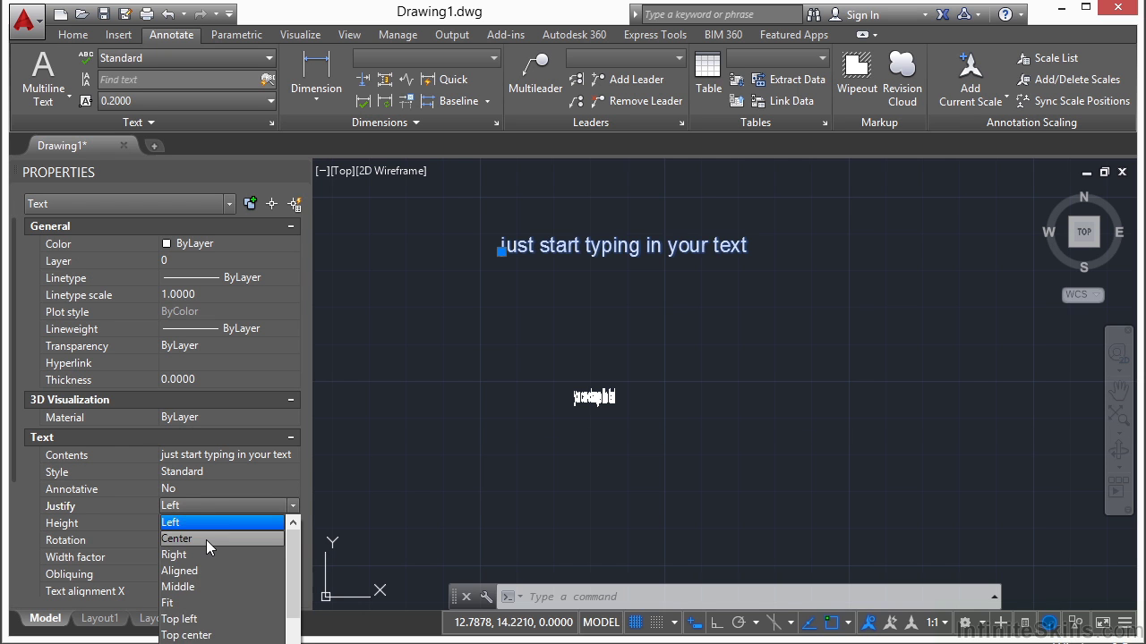
pyautogui.click(206, 540)
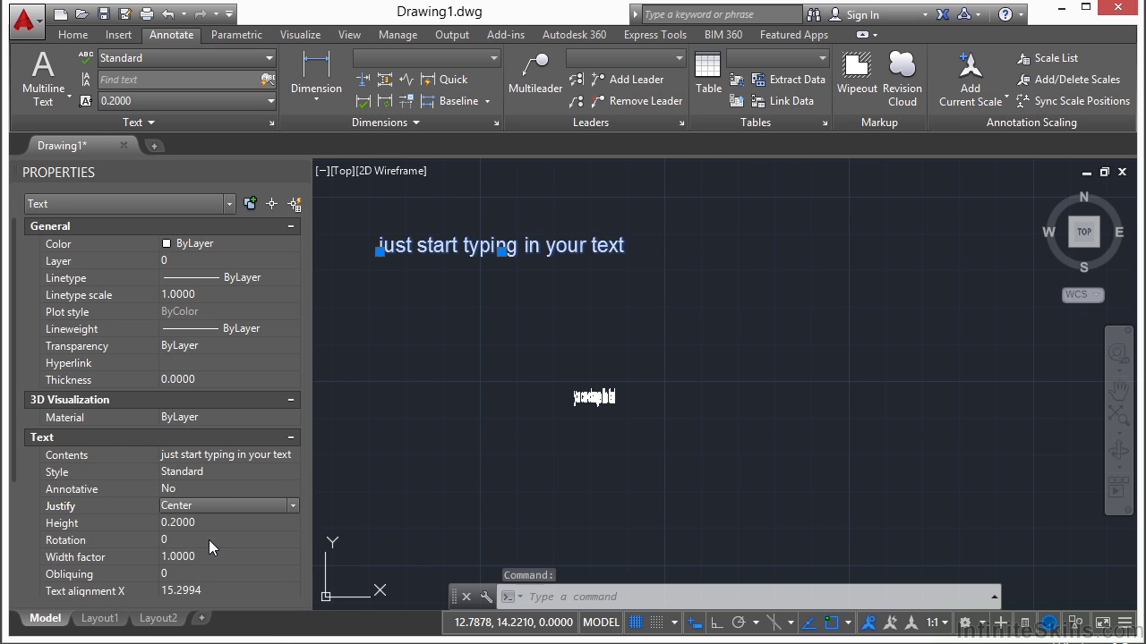
pyautogui.click(501, 251)
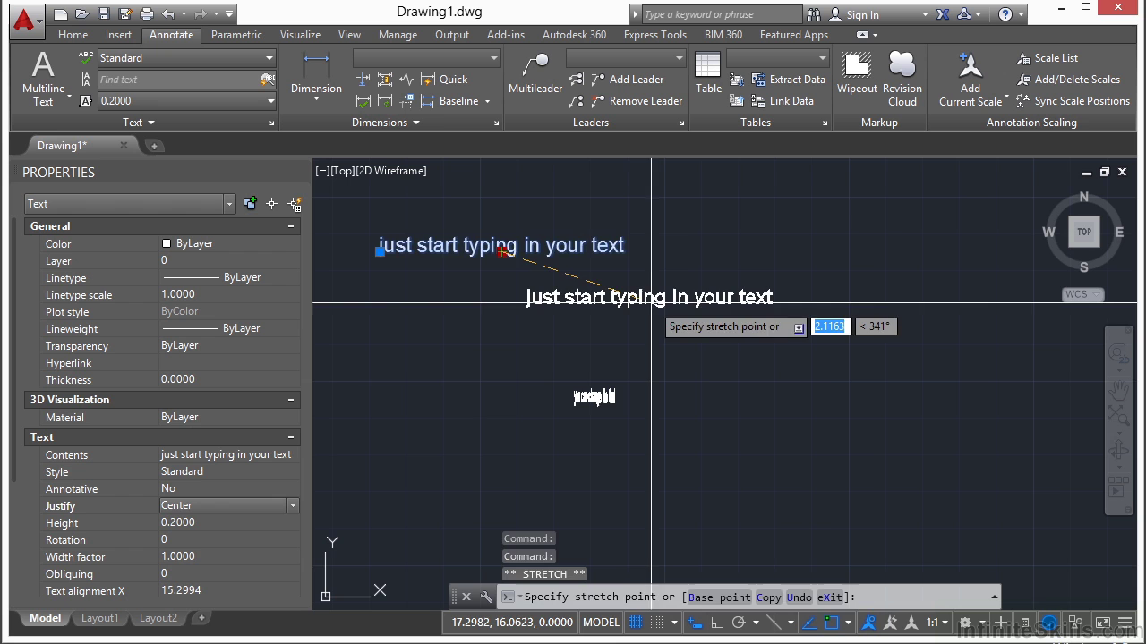
pyautogui.click(757, 249)
# Step: Reselect the upper text and change its justification to Right
pyautogui.doubleClick(727, 241)
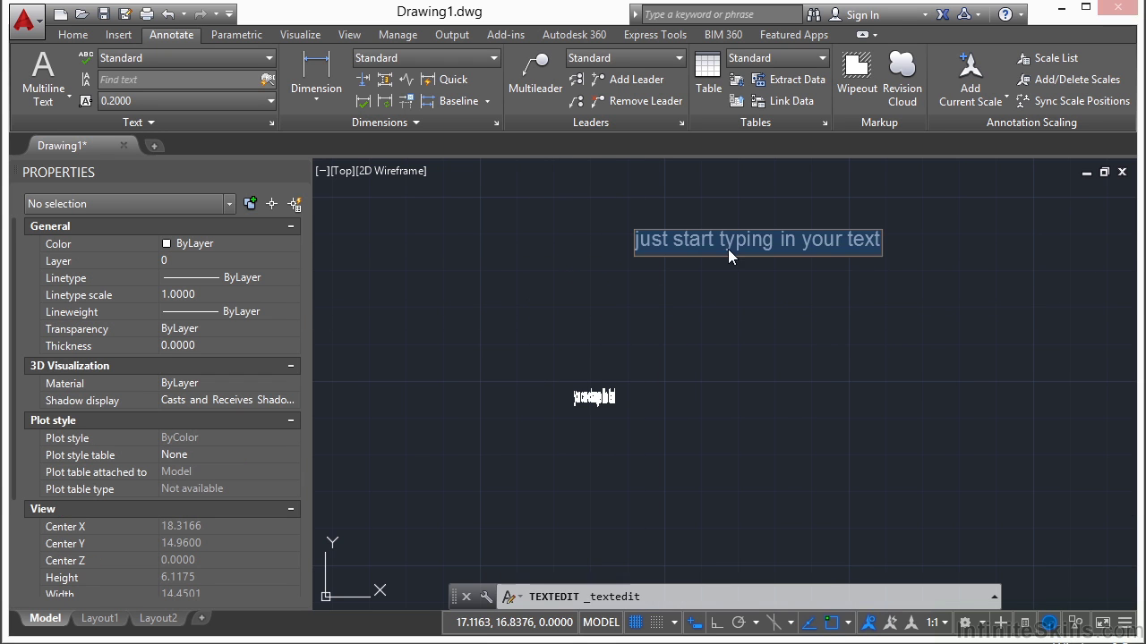
pyautogui.click(717, 311)
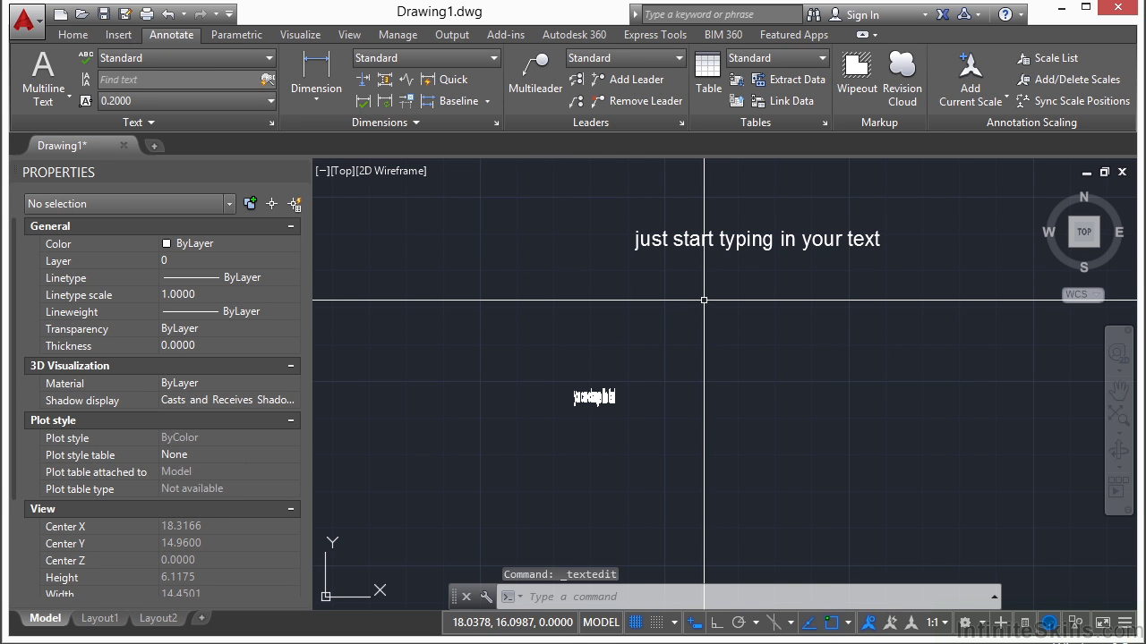
pyautogui.click(698, 239)
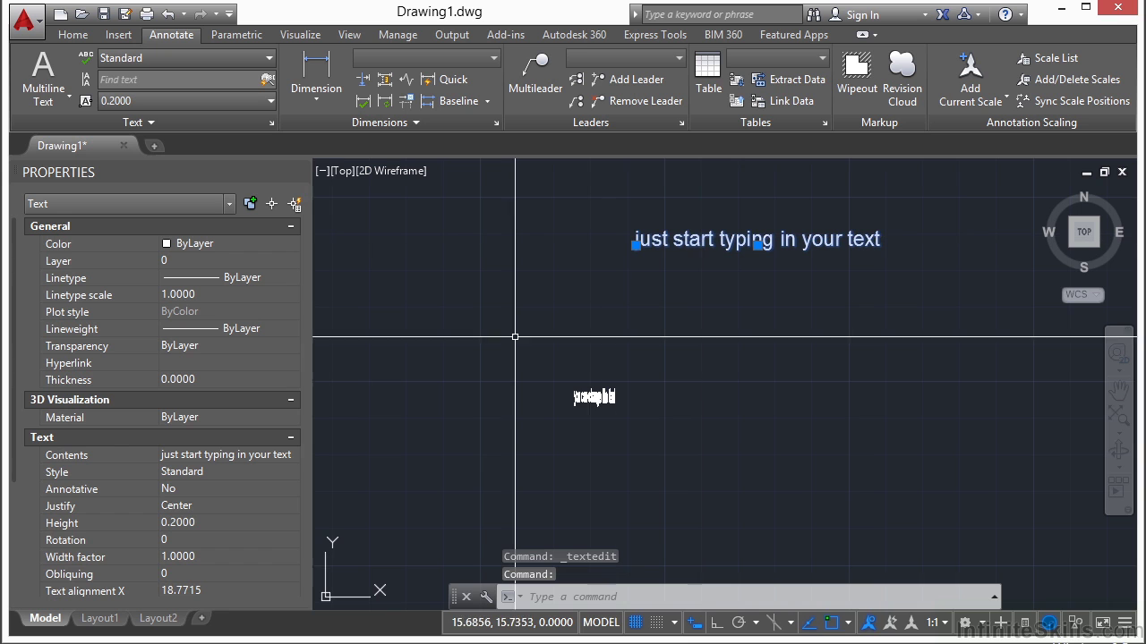
pyautogui.click(237, 506)
pyautogui.click(224, 534)
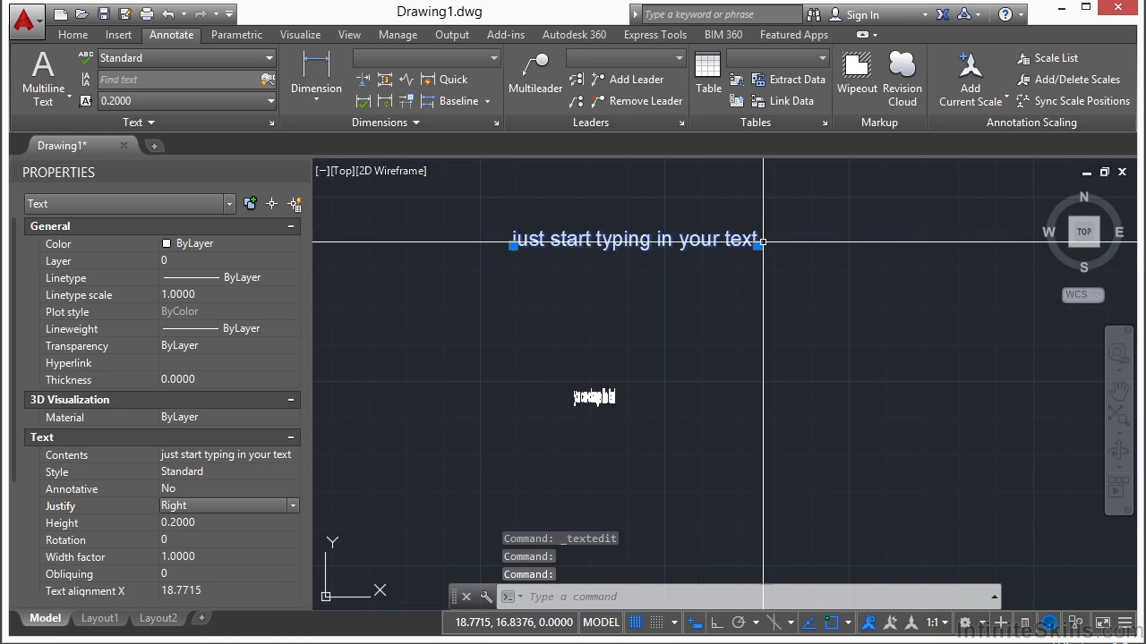
pyautogui.press('Escape')
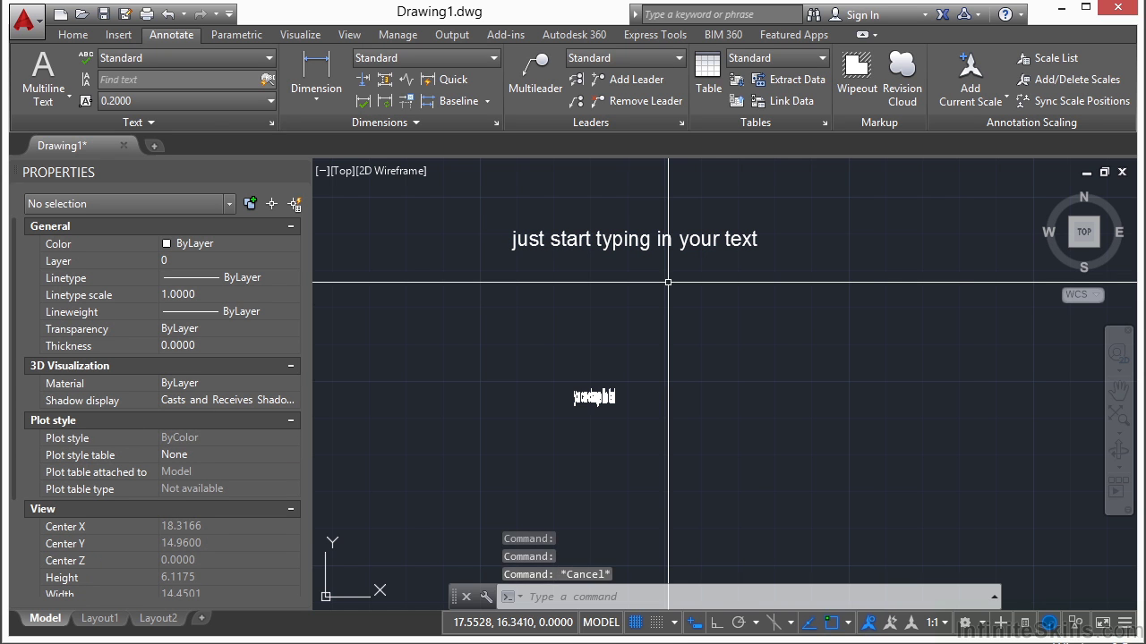
pyautogui.write('l')
pyautogui.press('Return')
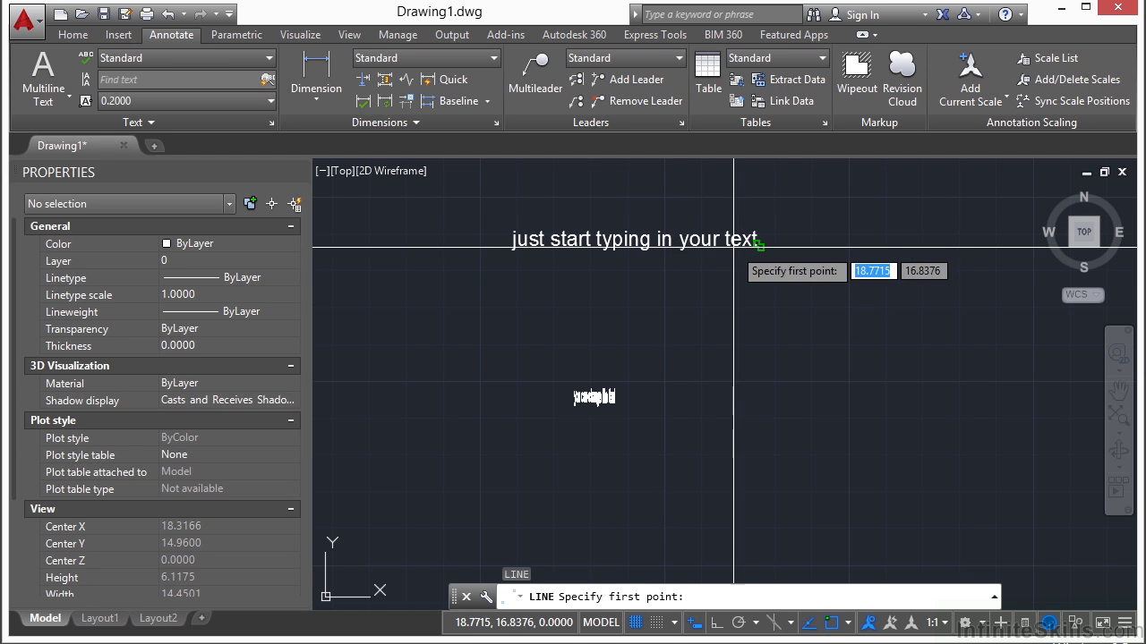
pyautogui.click(757, 244)
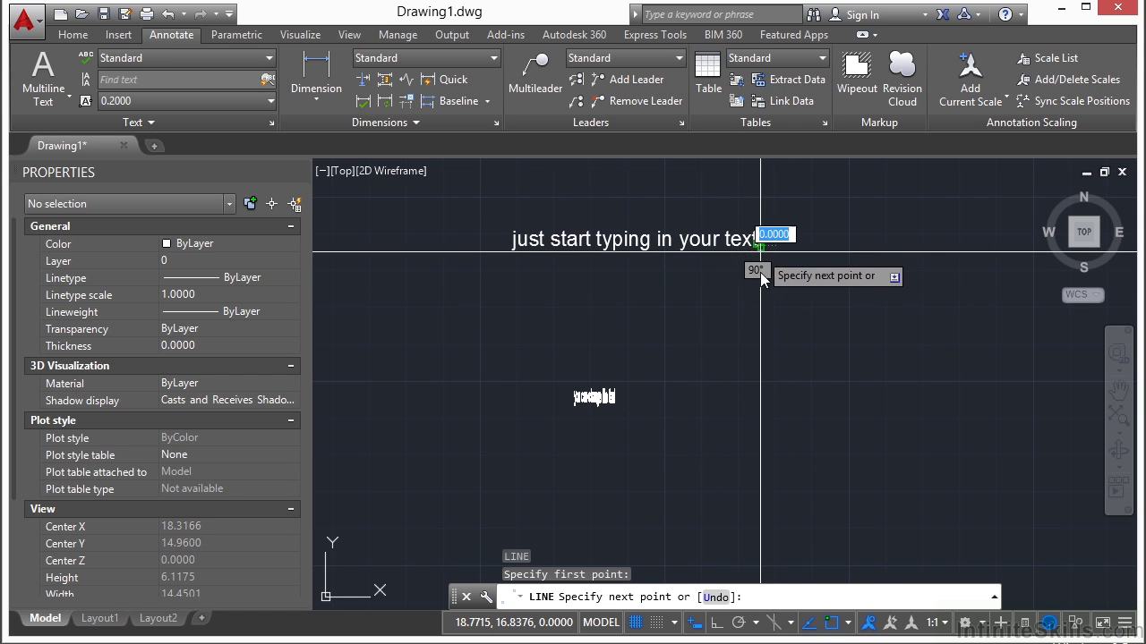
pyautogui.click(792, 336)
pyautogui.press('Return')
pyautogui.click(639, 242)
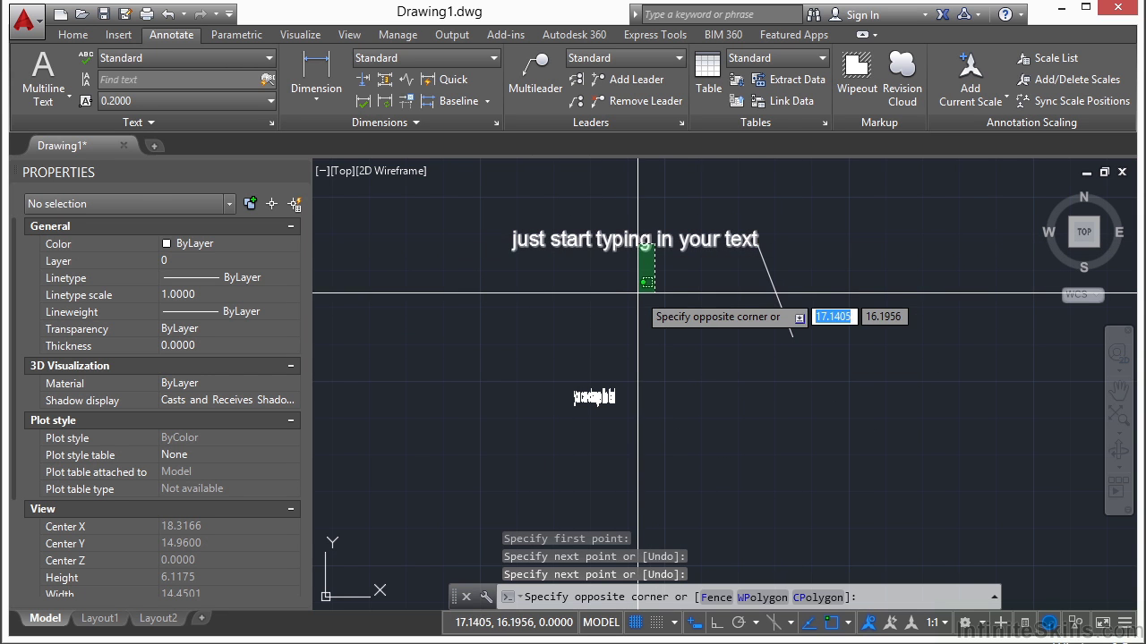
pyautogui.press('Escape')
pyautogui.press('Return')
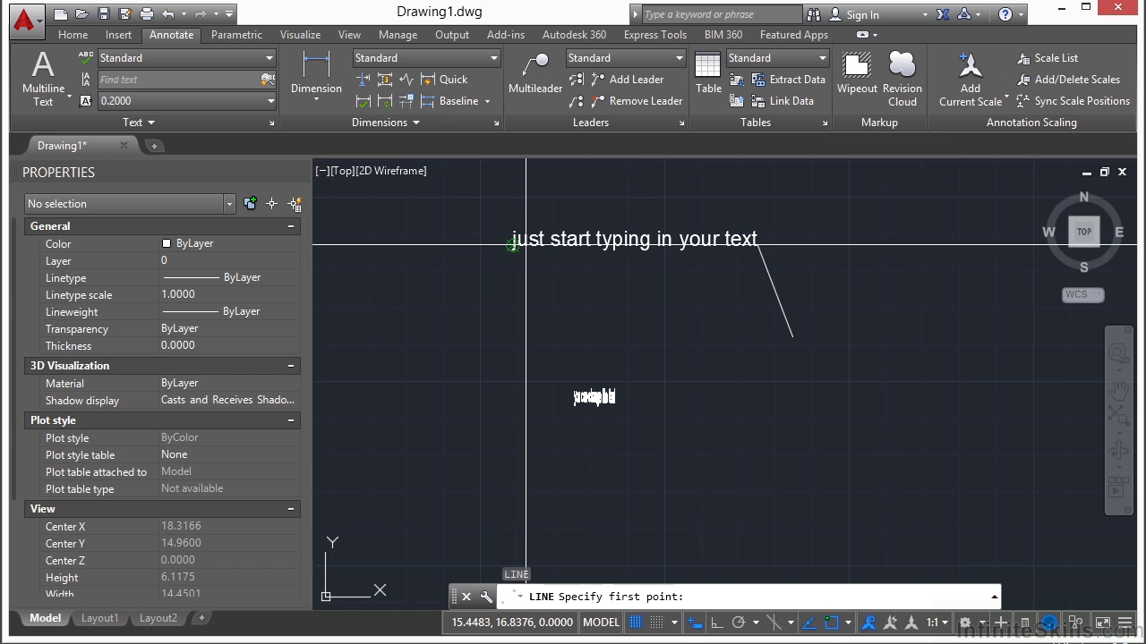
pyautogui.click(526, 243)
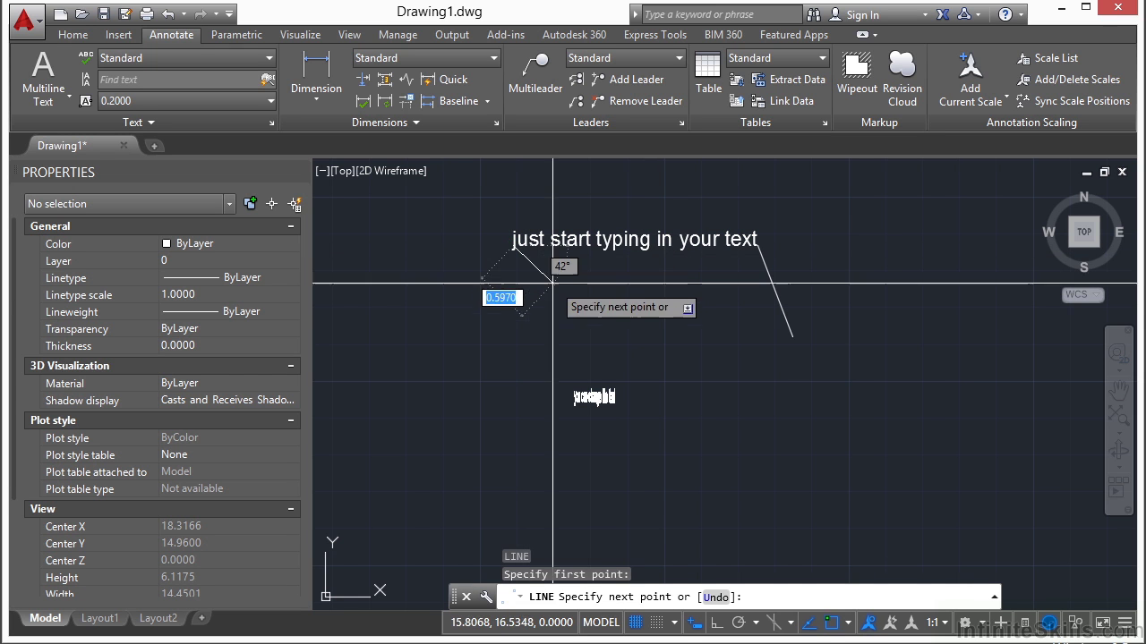
pyautogui.click(583, 313)
pyautogui.press('Return')
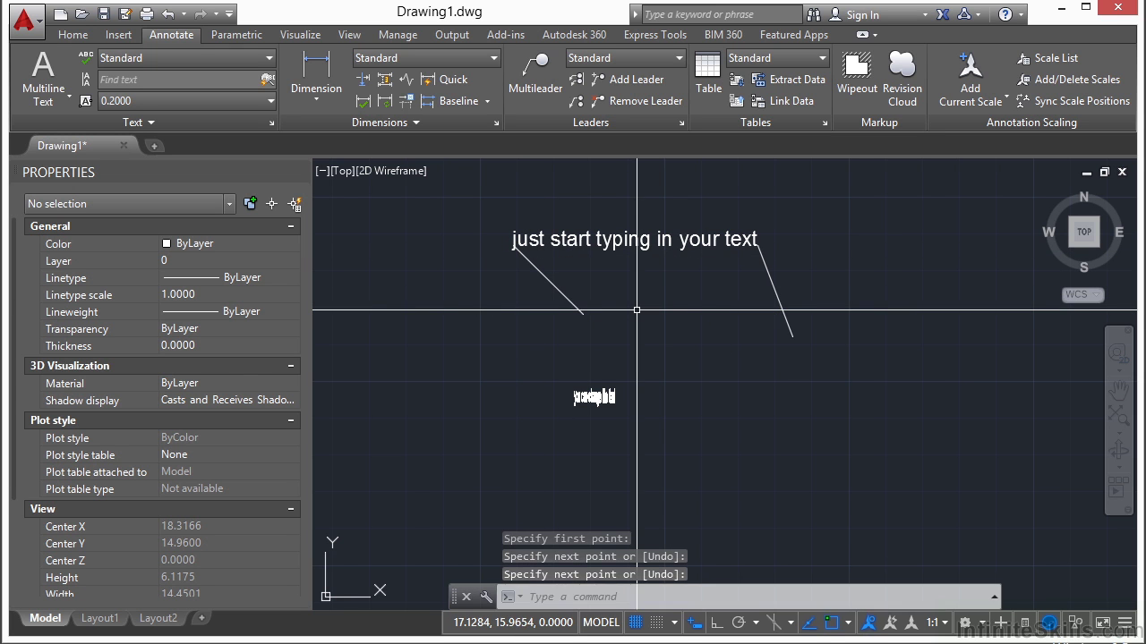
pyautogui.moveTo(635, 239)
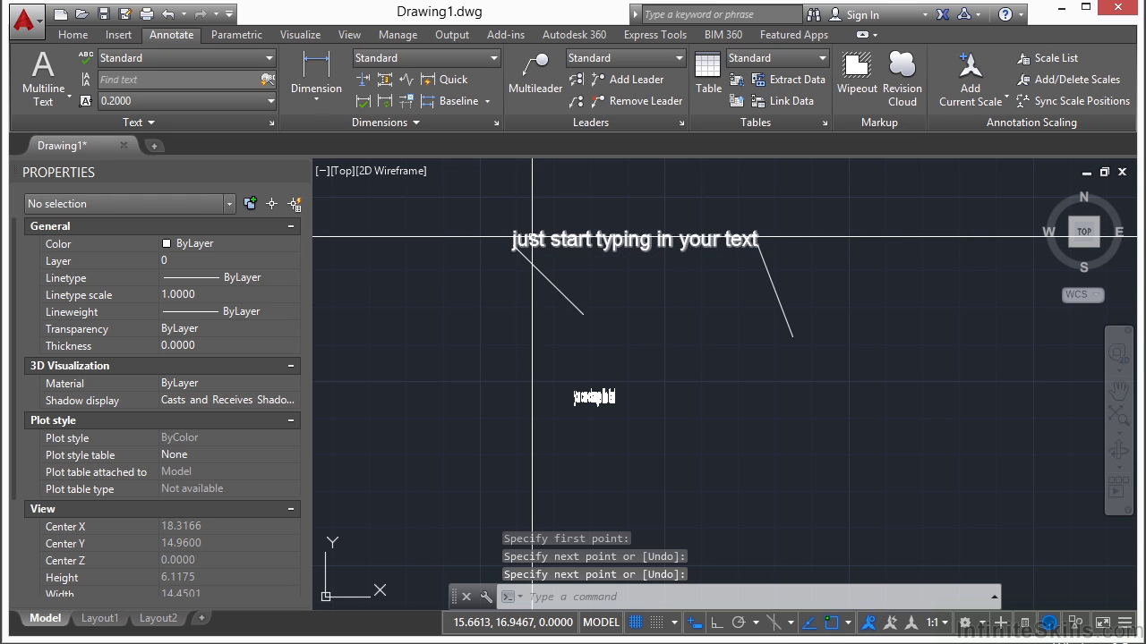
pyautogui.write('e')
pyautogui.press('Return')
pyautogui.click(826, 319)
pyautogui.click(524, 323)
pyautogui.press('Return')
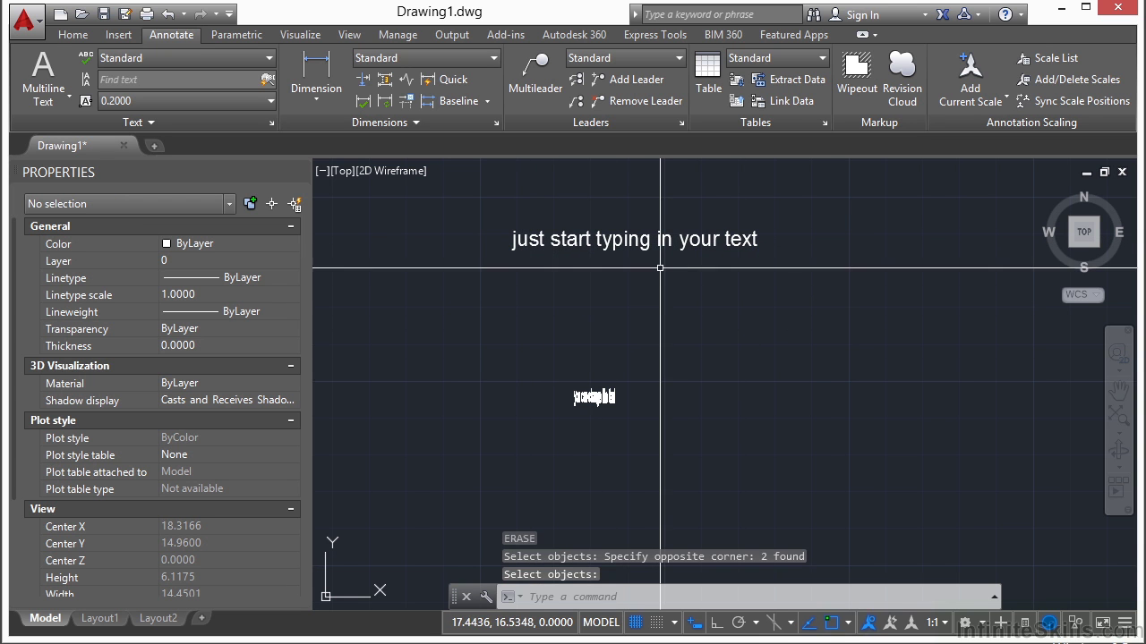
pyautogui.click(583, 260)
pyautogui.click(583, 232)
pyautogui.press('Escape')
pyautogui.press('Escape')
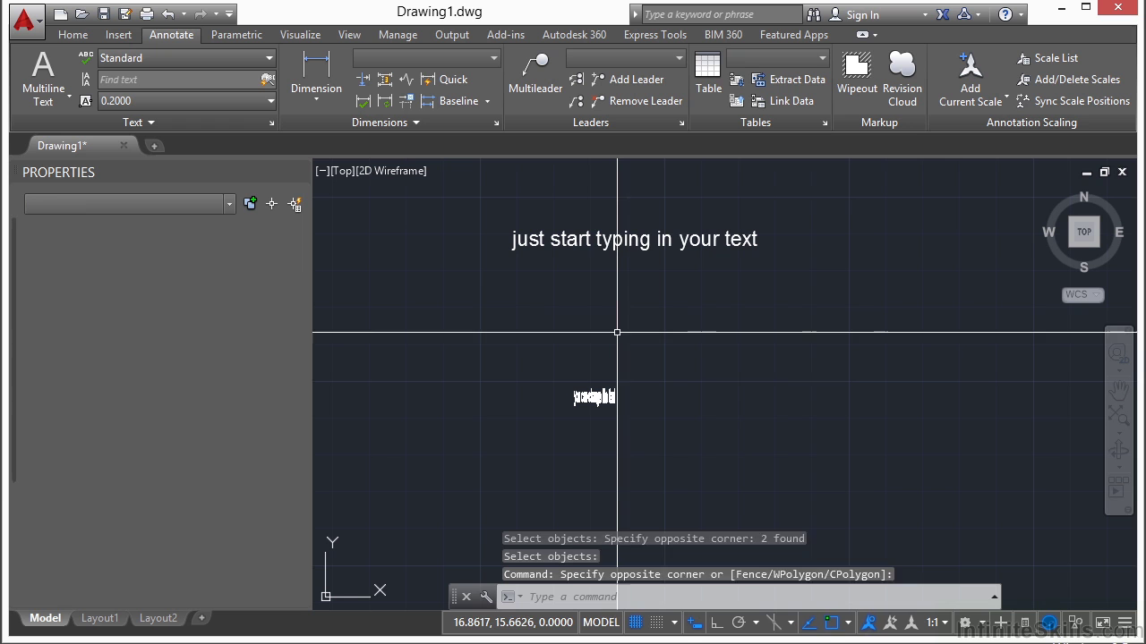